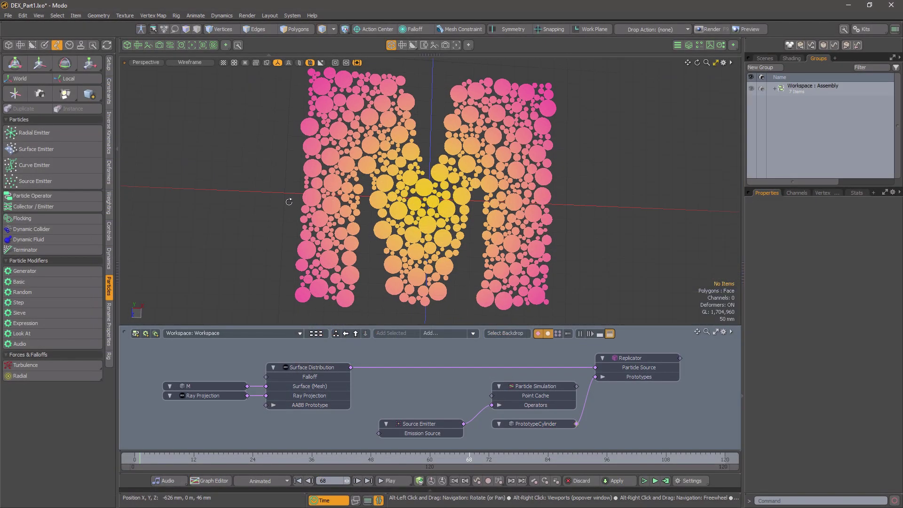
Link Surface Distribution to the Source Emitter's Emission Source, and link Particle Simulation to the Replicator's Particle Source
left_click_drag(289, 202, 259, 230, "alt")
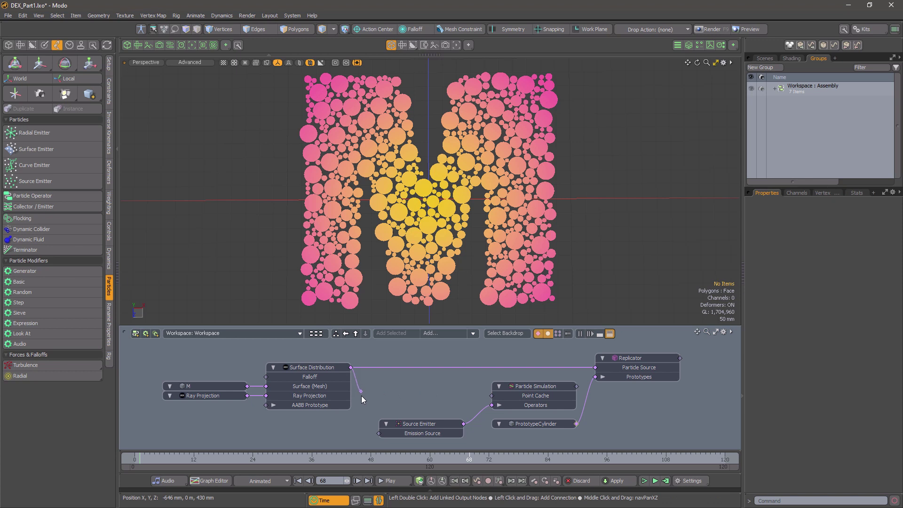
left_click_drag(372, 429, 380, 434)
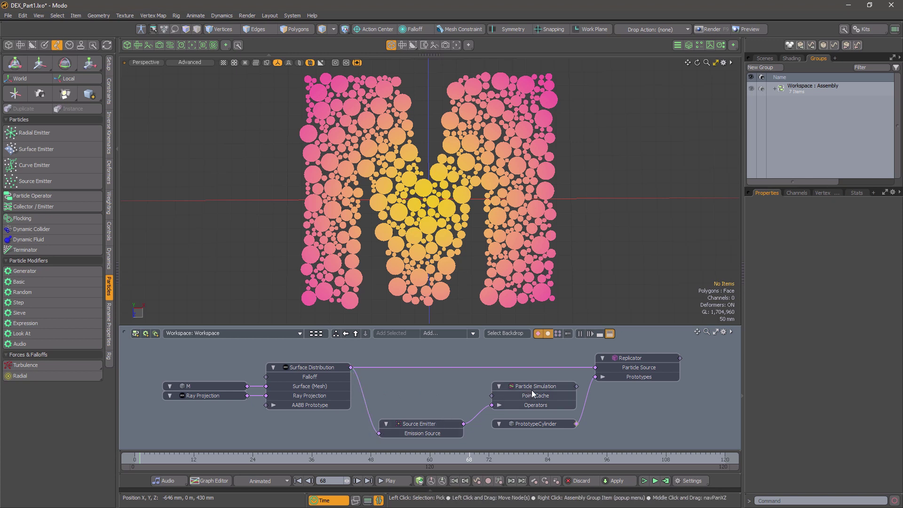
left_click_drag(577, 386, 596, 368)
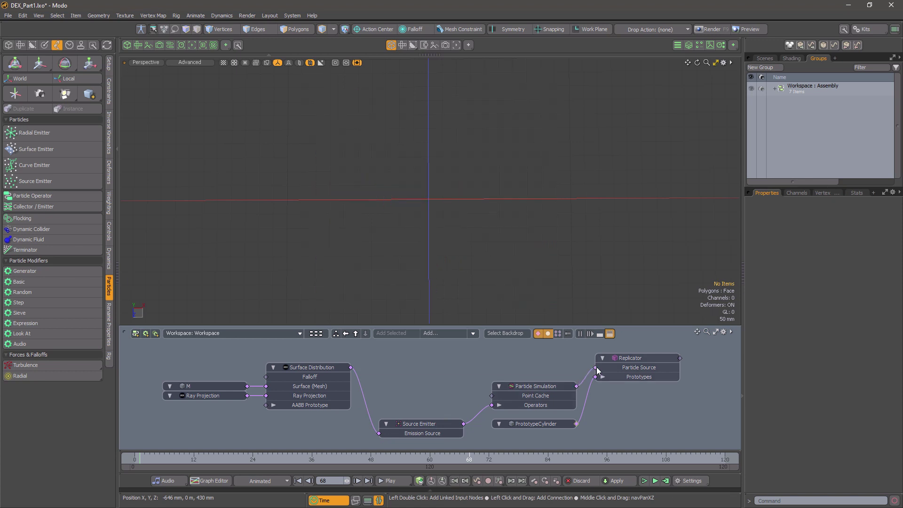
Compute the particle simulation from frame 0 to 120 with a preroll of 0
left_click(667, 485)
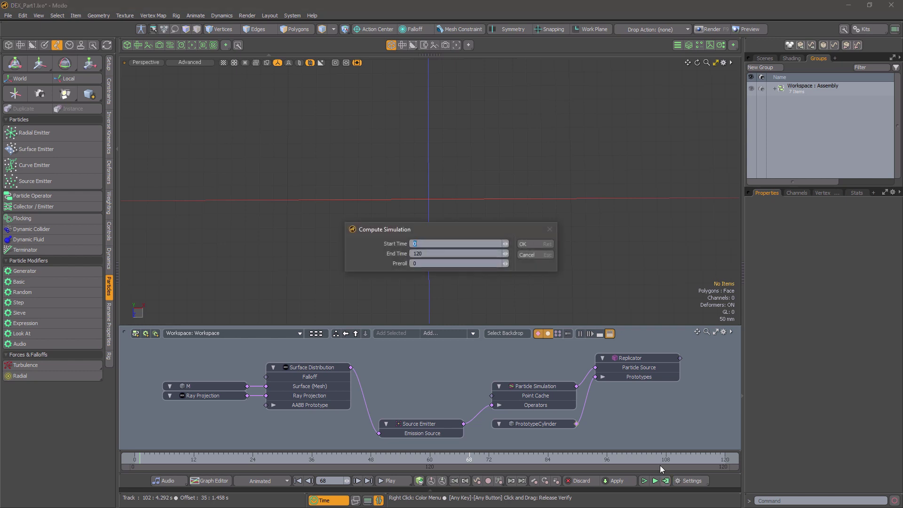
left_click(536, 243)
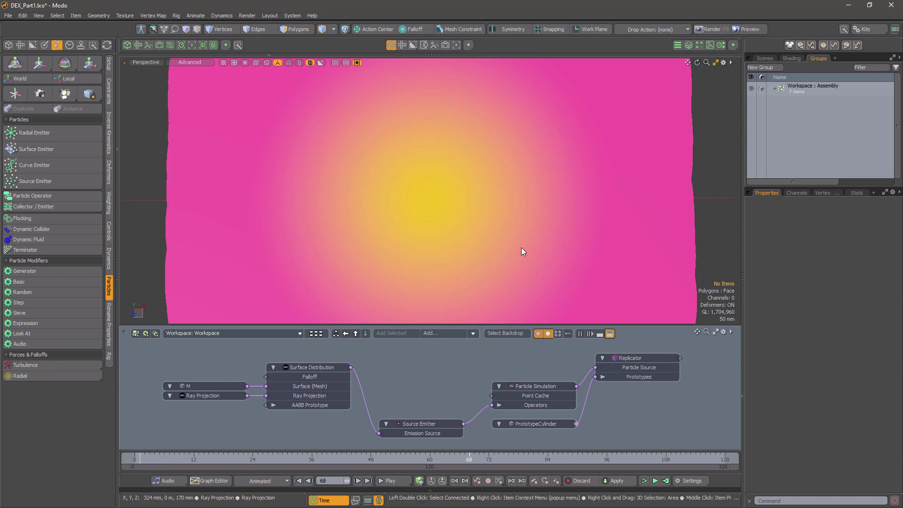
Try reducing the Replicator's Base Scale to 10% and then to 5%
left_click(627, 360)
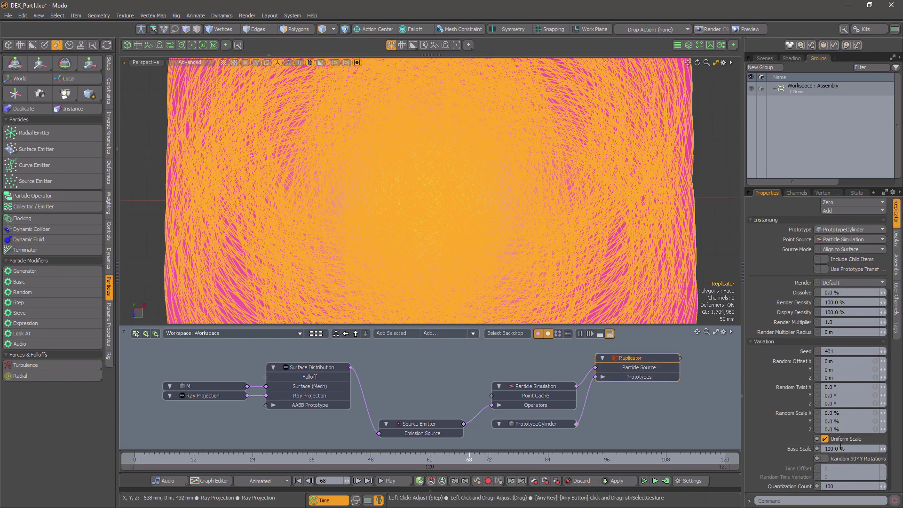
left_click_drag(845, 448, 810, 453)
type("1")
type("10")
key("Tab")
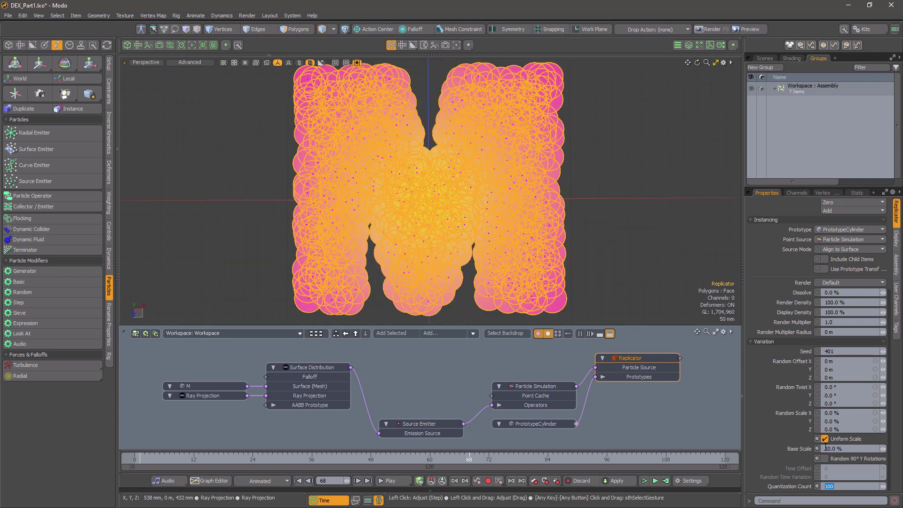
left_click(826, 448)
type("5")
key("Tab")
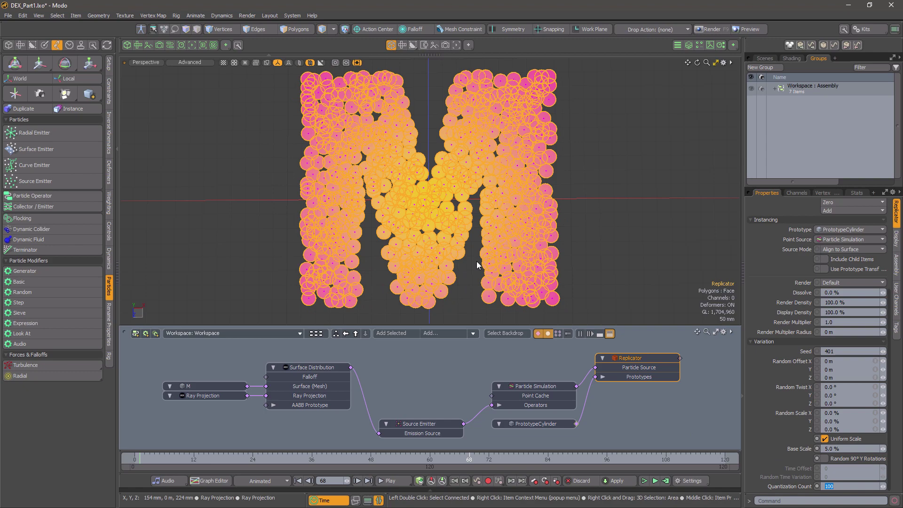
scroll(478, 264, "up", 3)
mouse_move(478, 264)
left_mouse_down("alt")
mouse_move(589, 227)
mouse_move(486, 259)
left_mouse_up("alt")
scroll(500, 262, "down", 3)
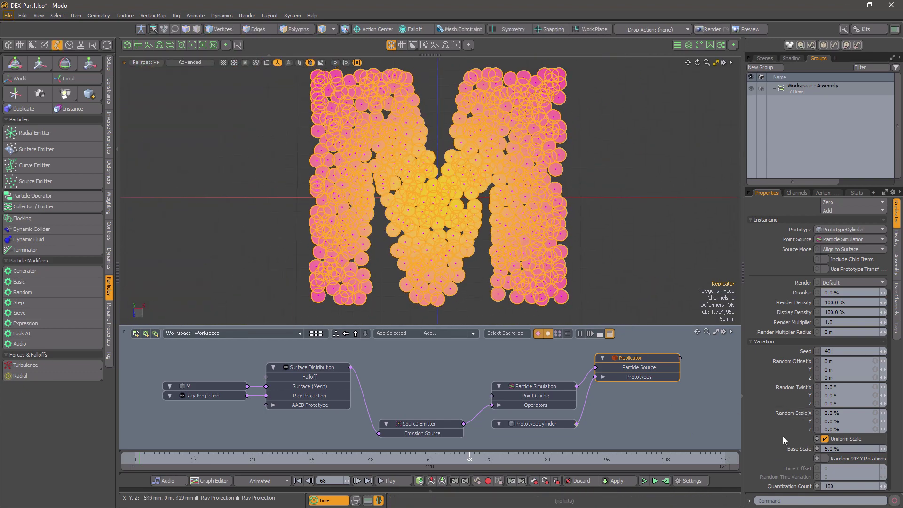
Set the Replicator's Base Scale back to 100%
left_click(835, 448)
type("100")
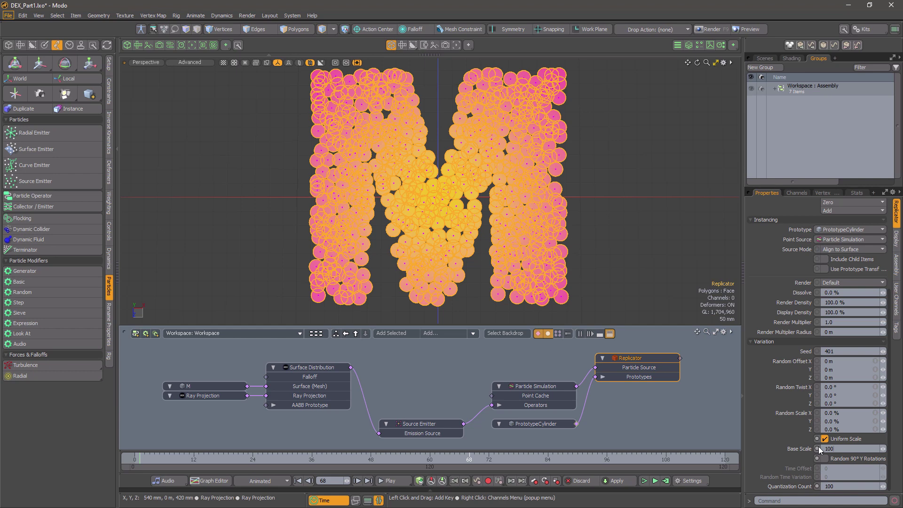
key("Tab")
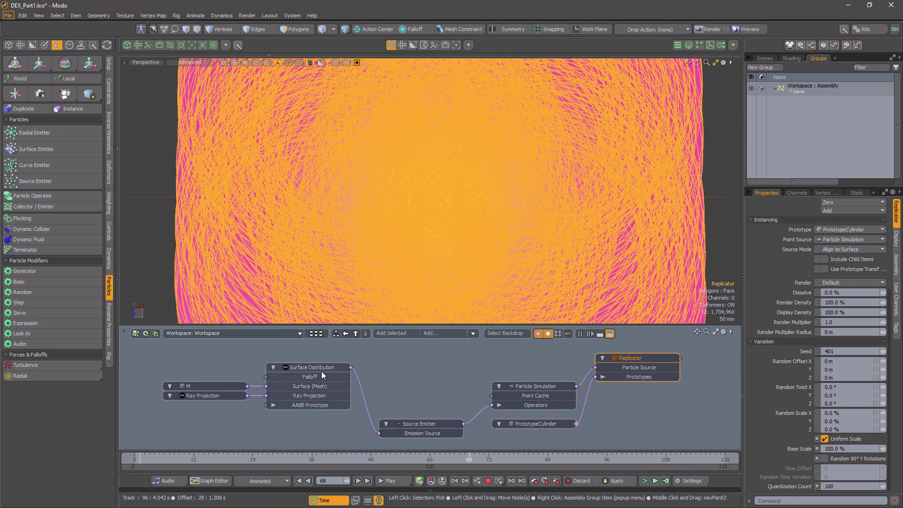
Move the Surface Distribution, M and Ray Projection nodes lower in the schematic, level with the Source Emitter
left_click_drag(322, 372, 322, 418)
left_click(220, 395)
left_click(223, 389, "shift")
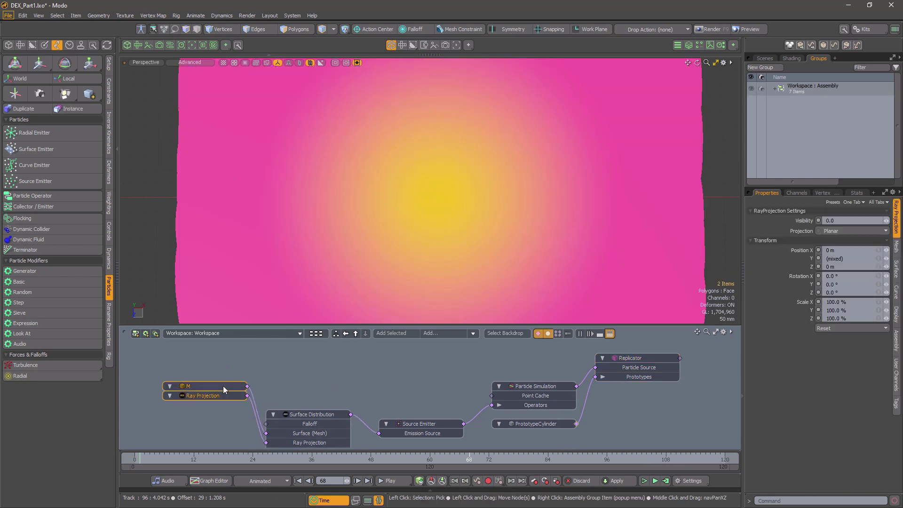
left_click_drag(223, 389, 221, 433)
left_click_drag(391, 249, 246, 232, "ctrl+alt")
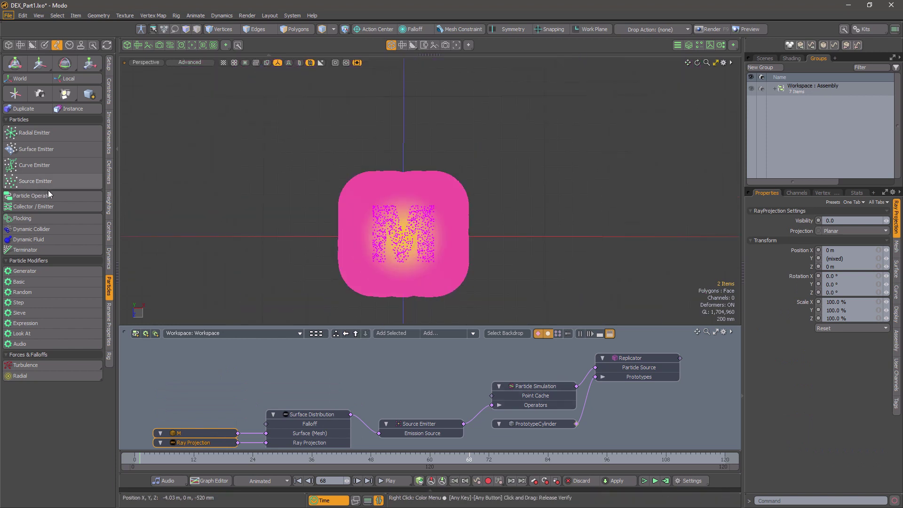
Add a Particle Operator linked to the Particle Simulation's Operators input and place its node above the Source Emitter
left_click(31, 196)
left_click(490, 405)
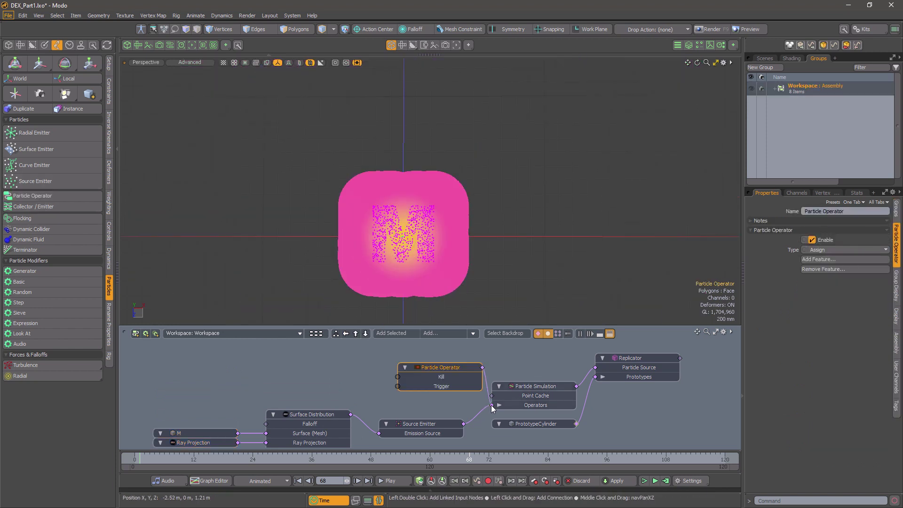
left_click_drag(460, 368, 442, 358)
Set the Particle Operator's type to New and add the Size particle feature to it
left_click(832, 250)
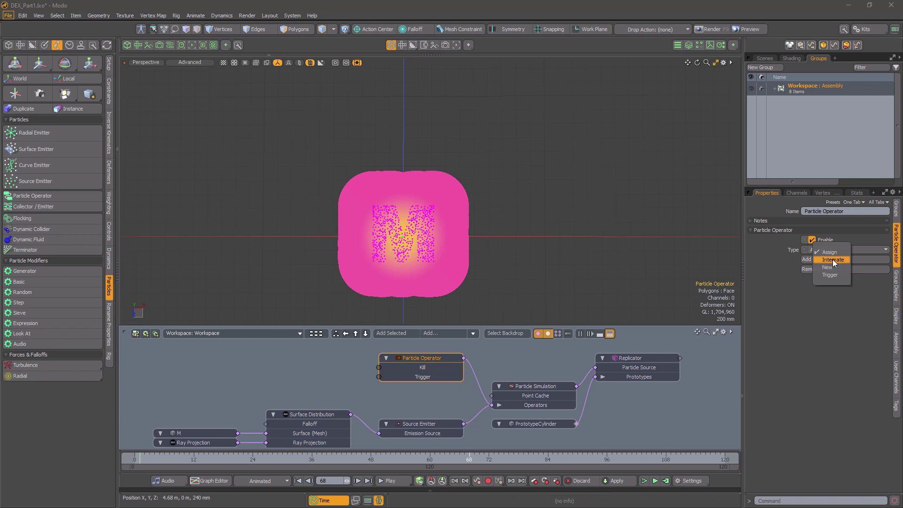
left_click(826, 260)
right_click(421, 360)
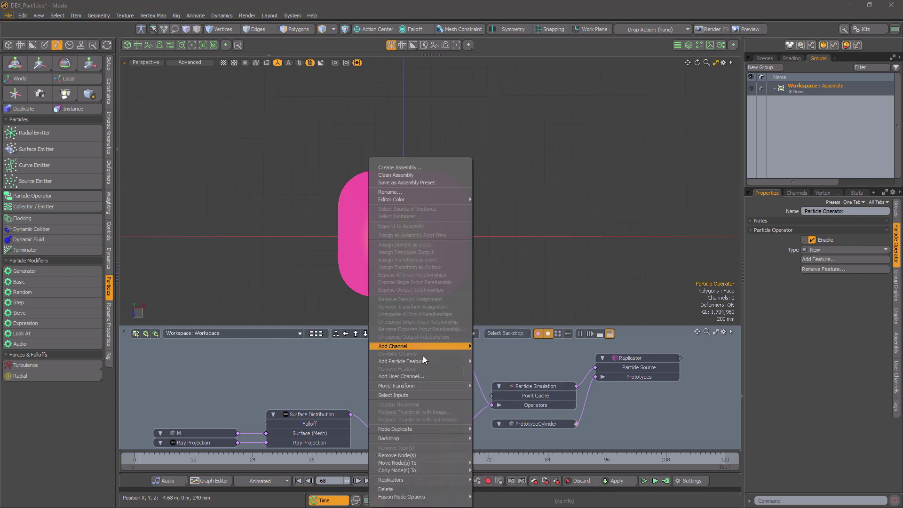
mouse_move(425, 360)
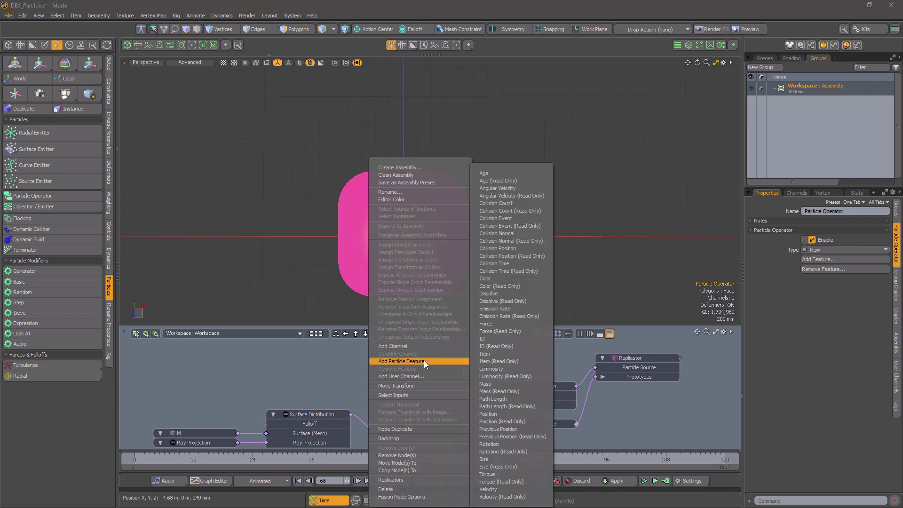
left_click(496, 460)
Move the M, Ray Projection and Surface Distribution nodes away from the Source Emitter to free space between them
middle_click_drag(410, 408, 503, 398)
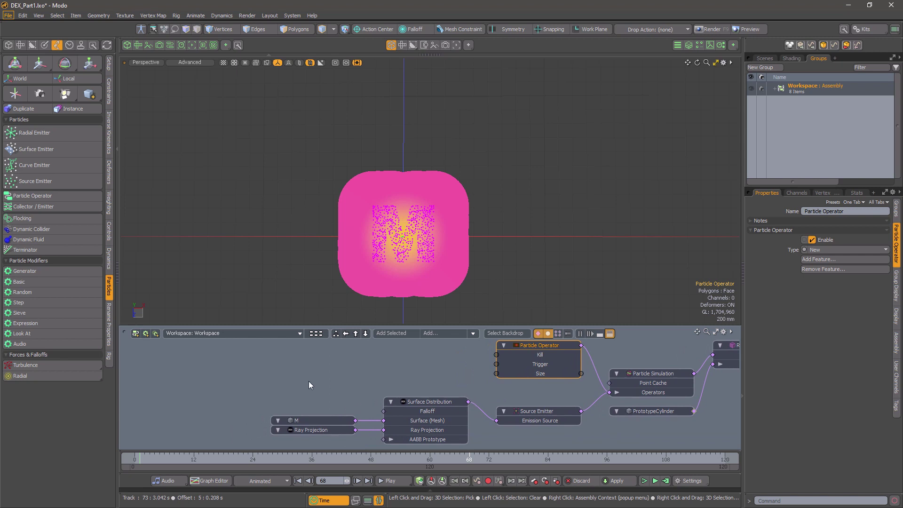
left_click_drag(302, 378, 457, 448)
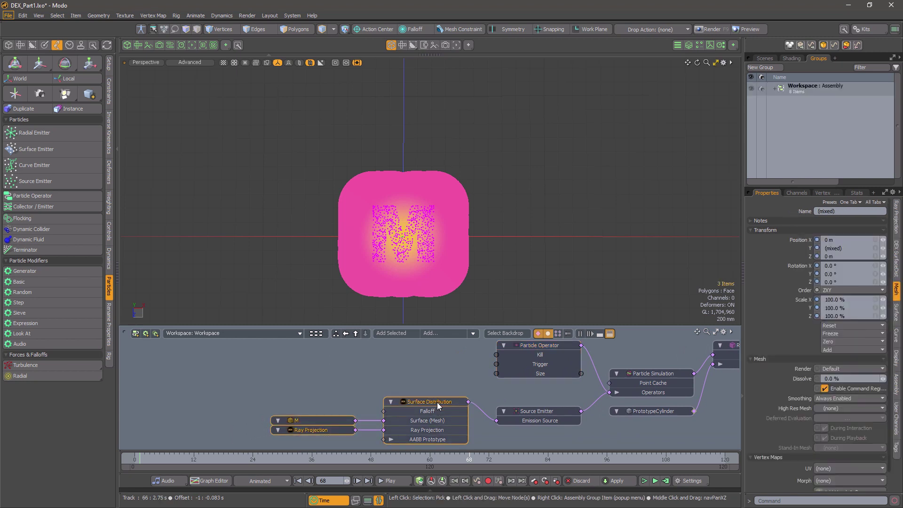
left_click_drag(443, 411, 282, 431)
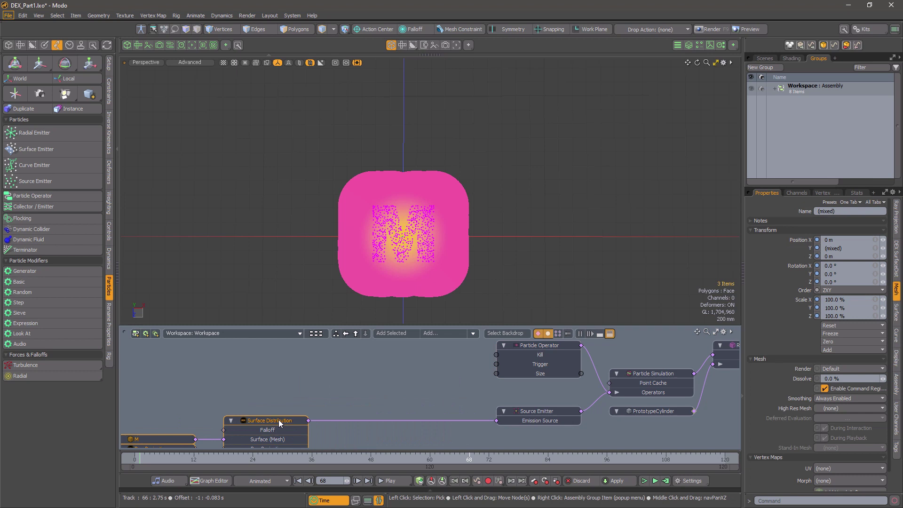
left_click_drag(391, 434, 431, 424, "alt")
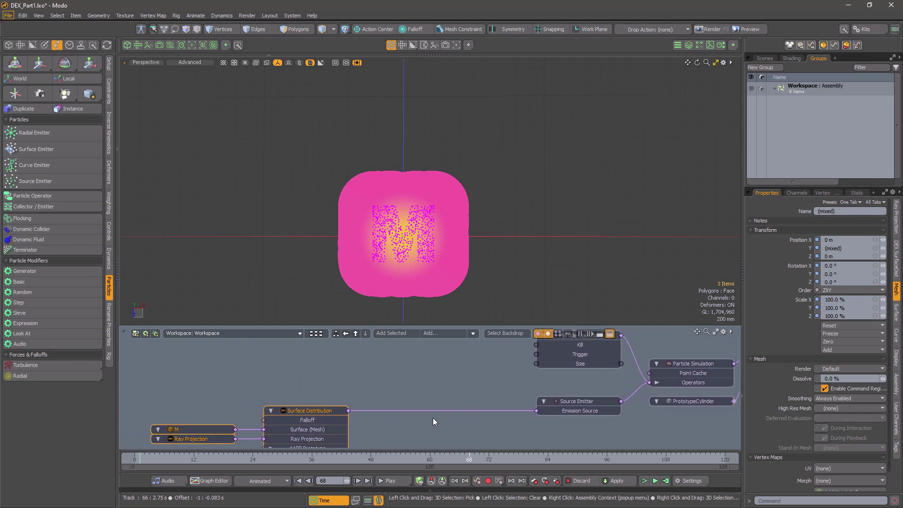
Add a Particles to Array modifier above the Surface Distribution link and set its Feature to Size
left_click(436, 334)
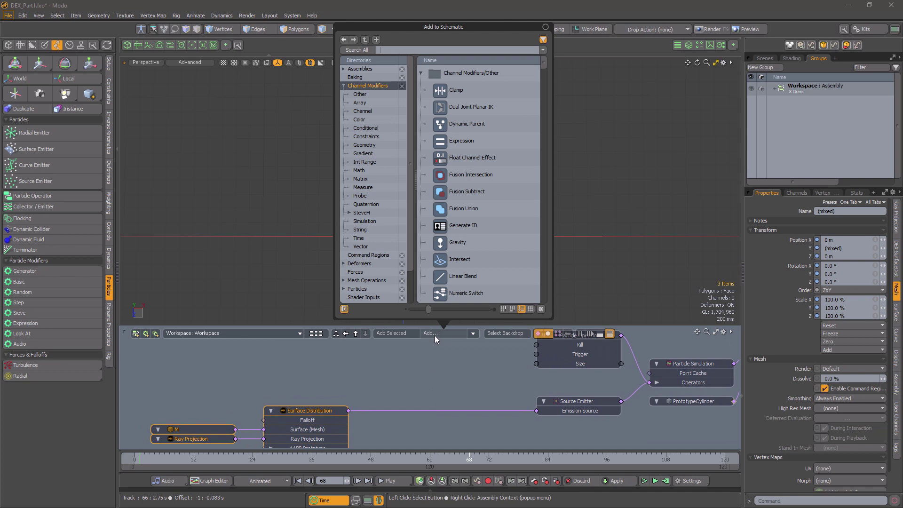
type("ticles")
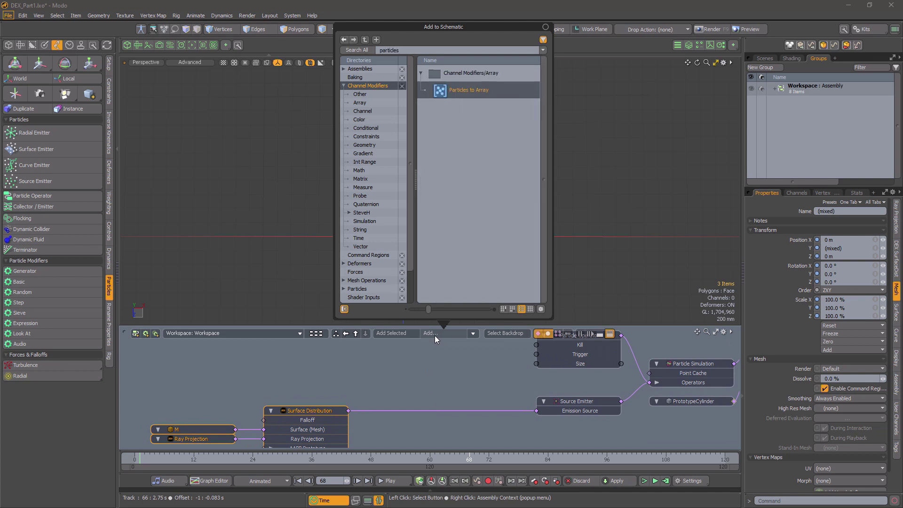
double_click(459, 93)
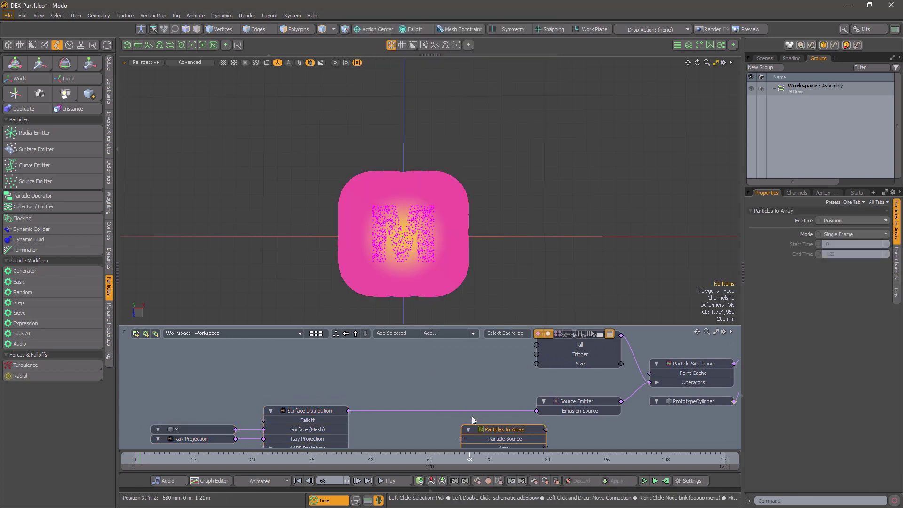
left_click_drag(489, 428, 402, 360)
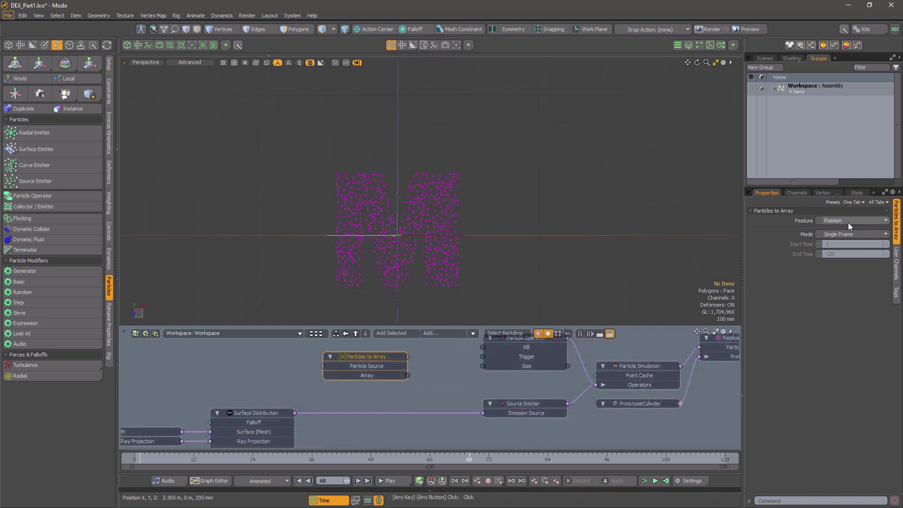
left_click(848, 221)
left_click(845, 275)
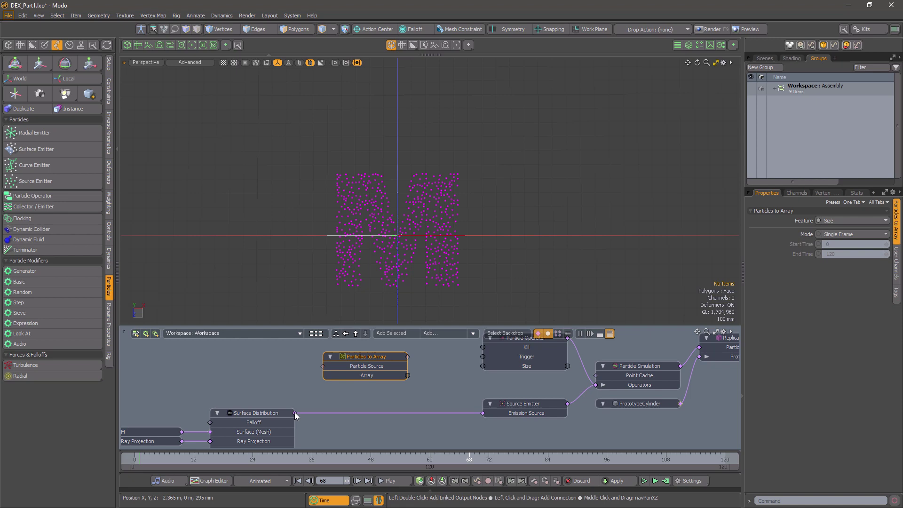
Link Surface Distribution to the Particle Source of Particles to Array and shift both nodes further from the Particle Operator
left_click_drag(294, 413, 325, 371)
double_click(254, 417)
left_click_drag(254, 417, 188, 418)
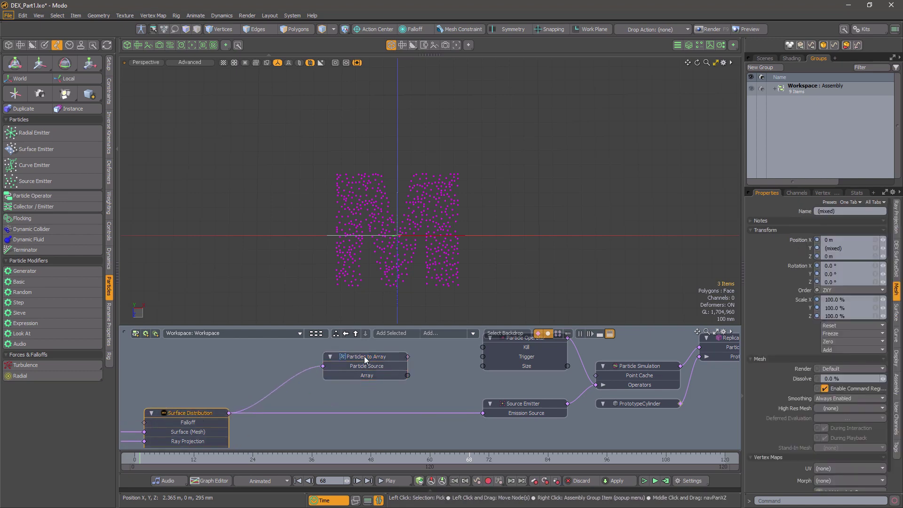
left_click_drag(365, 358, 300, 358)
Add an Array Element By Index modifier and place it between Particles to Array and the Particle Operator
left_click(439, 334)
type("ele")
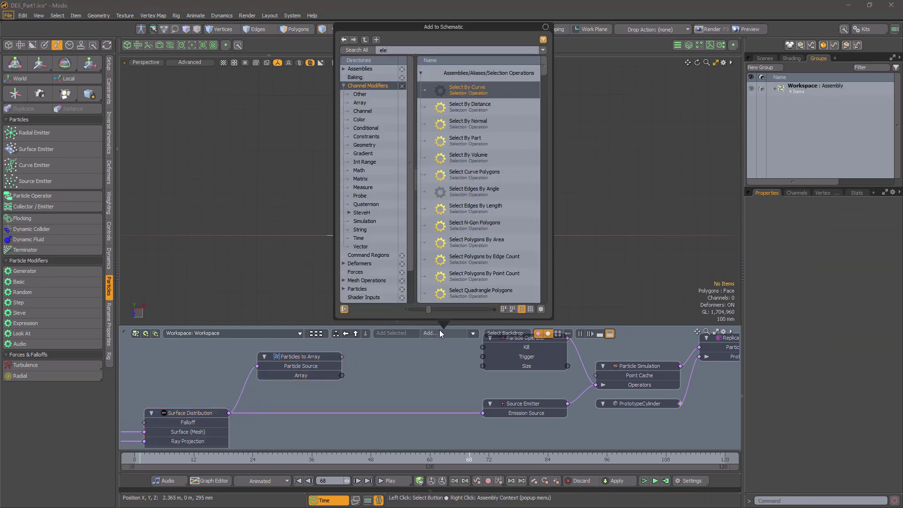
type("me")
double_click(468, 94)
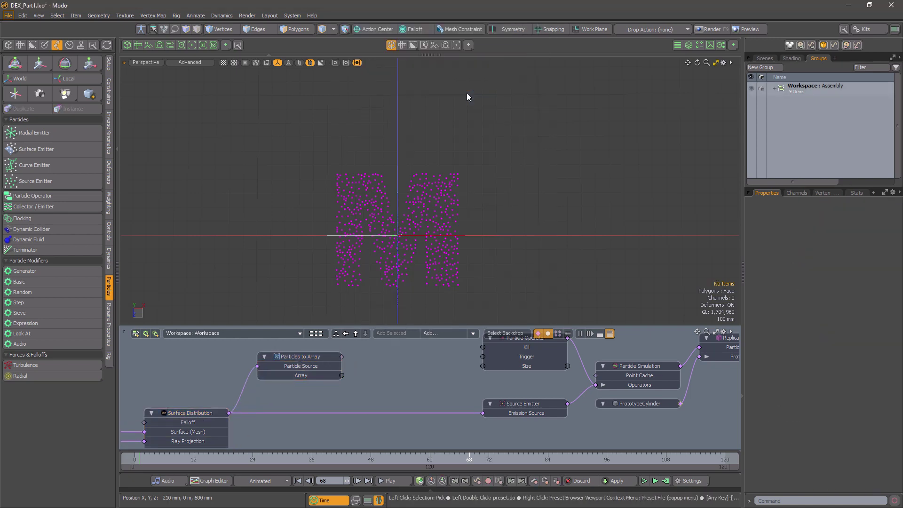
left_click_drag(486, 384, 411, 355)
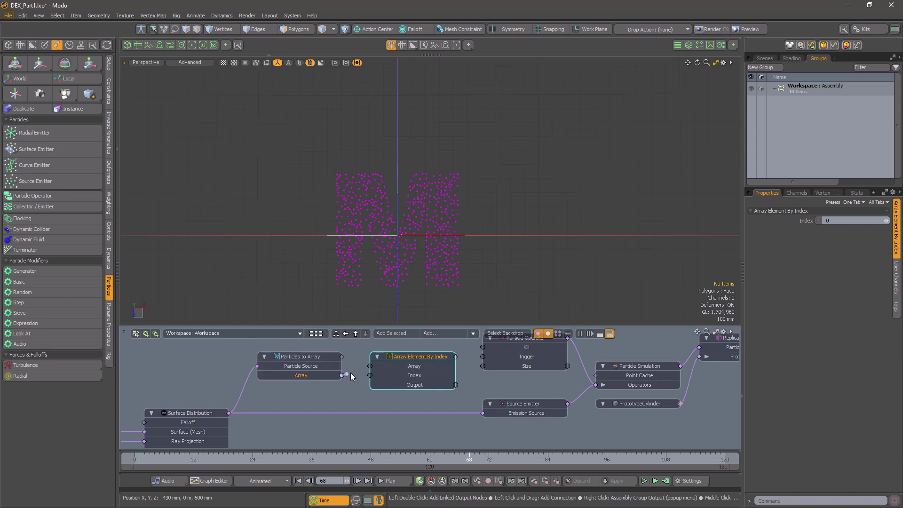
Link the Particles to Array output to Array Element By Index, and its Output to the Particle Operator's Size
left_click_drag(342, 376, 370, 367)
left_click_drag(456, 385, 482, 366)
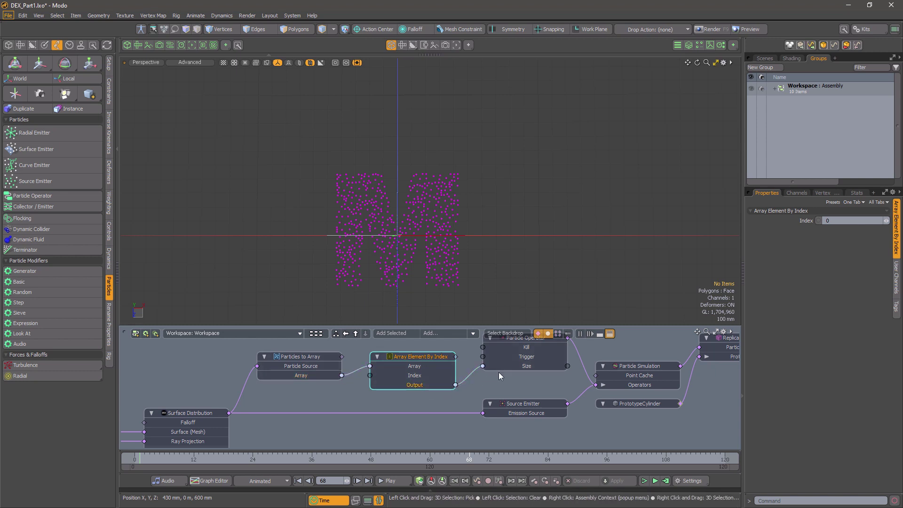
Recompute the particle simulation and inspect the replica sizes across the M shape
left_click(667, 483)
left_click(538, 247)
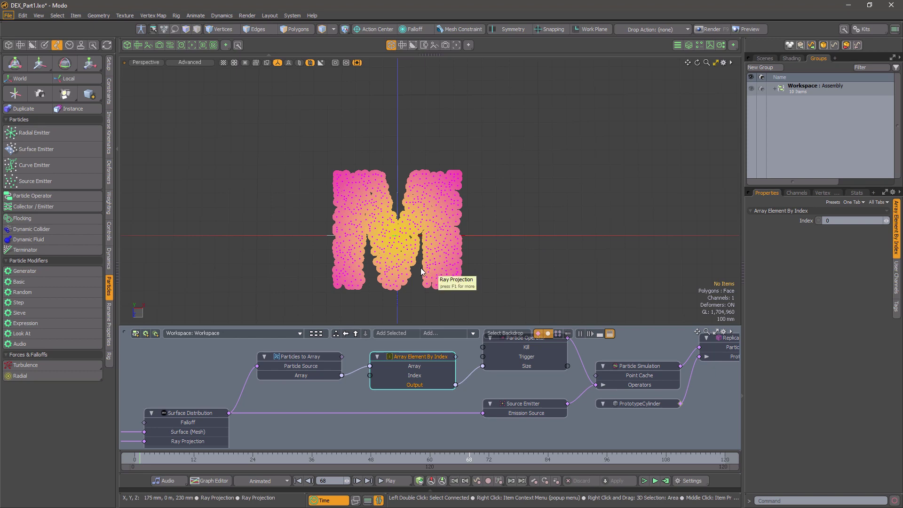
scroll(416, 266, "up", 5)
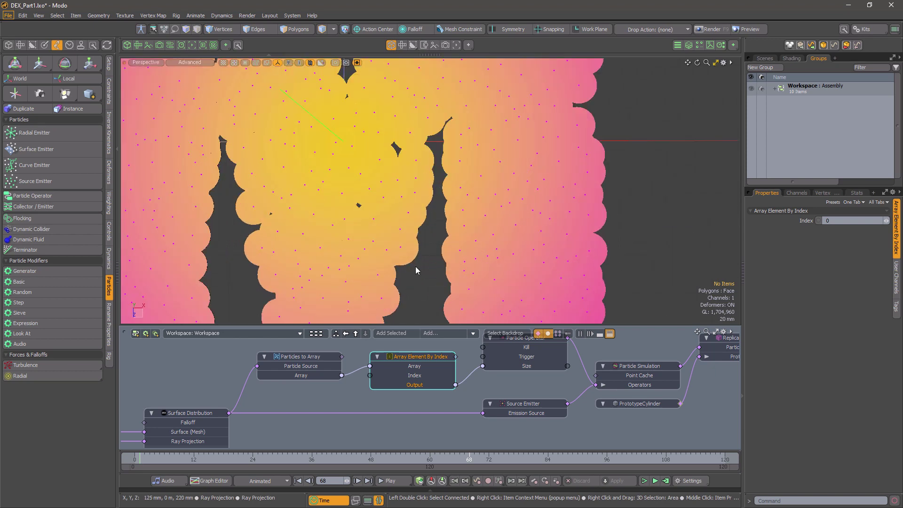
scroll(415, 266, "down", 3)
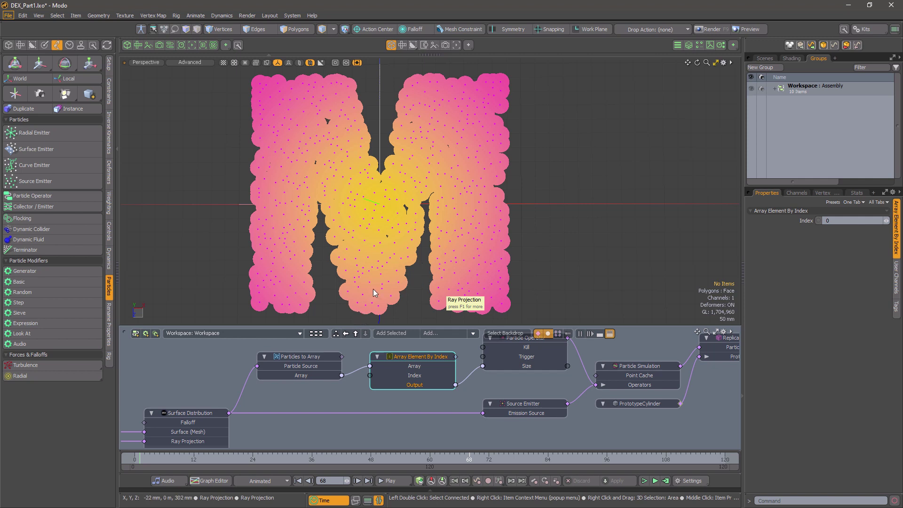
left_click_drag(392, 269, 426, 266, "alt+shift")
left_click(566, 250)
left_click_drag(543, 260, 560, 266, "alt")
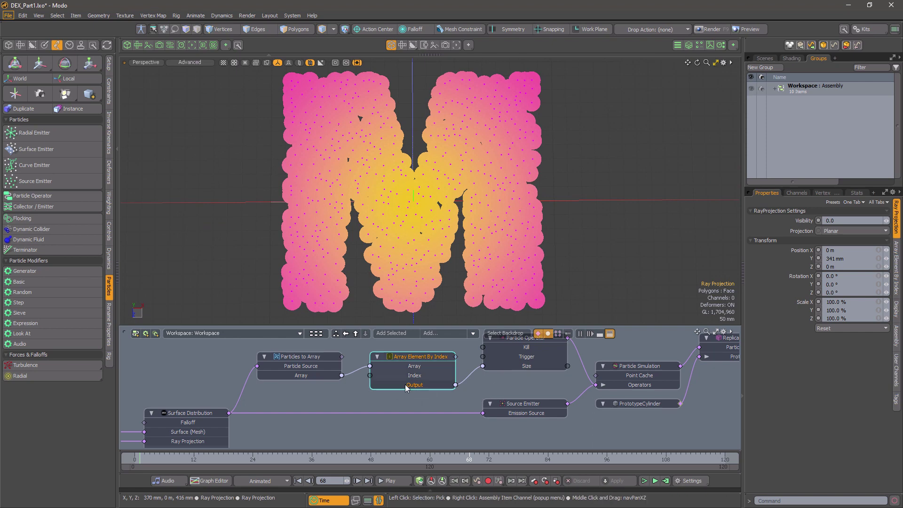
Enlarge the schematic area, add a Particle Generator and place it below the array nodes, between Surface Distribution and the Source Emitter
mouse_move(416, 379)
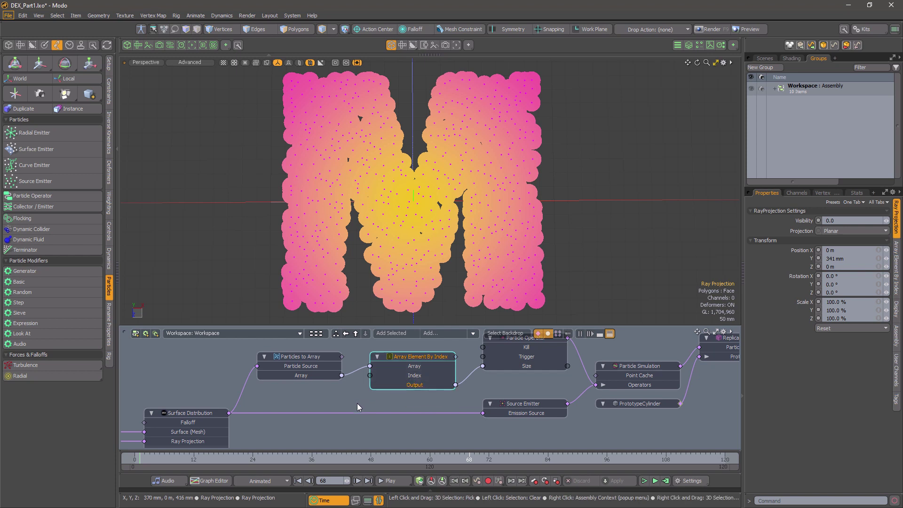
mouse_move(360, 402)
middle_mouse_down()
mouse_move(367, 384)
mouse_move(371, 392)
middle_mouse_up()
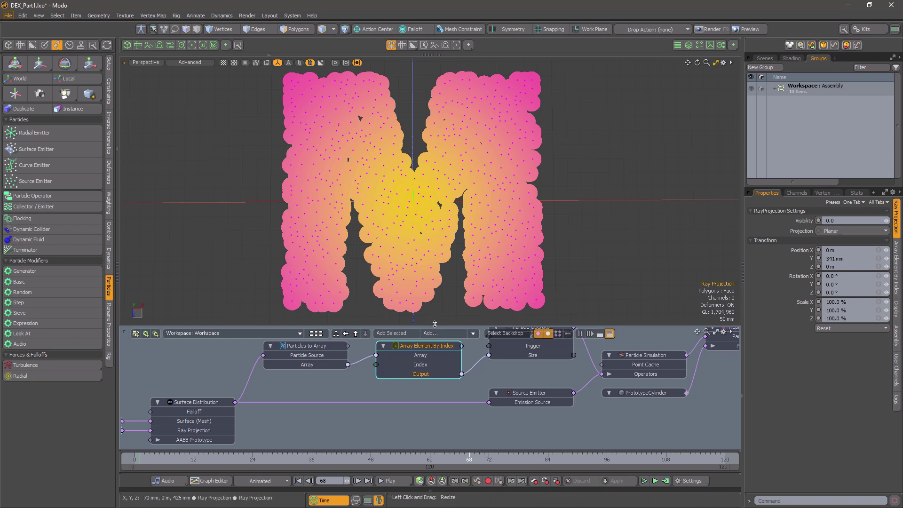
left_click_drag(435, 324, 447, 221)
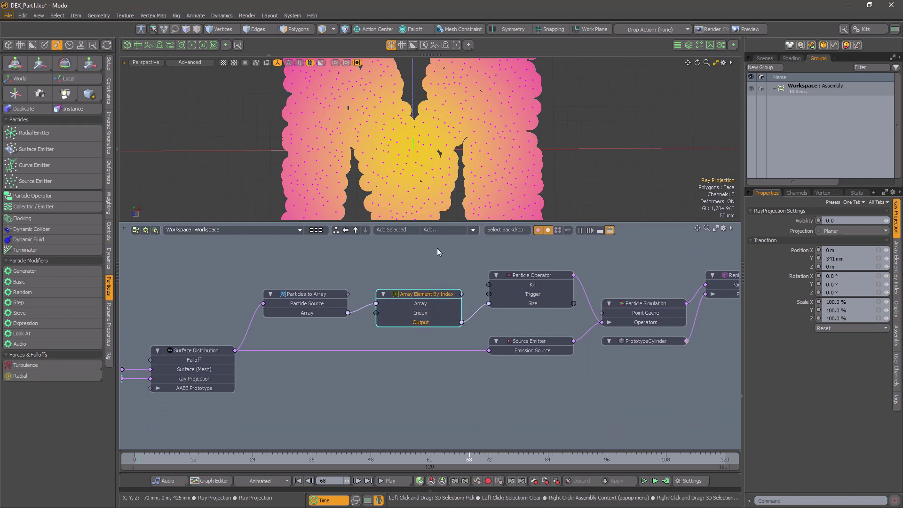
left_click(436, 229)
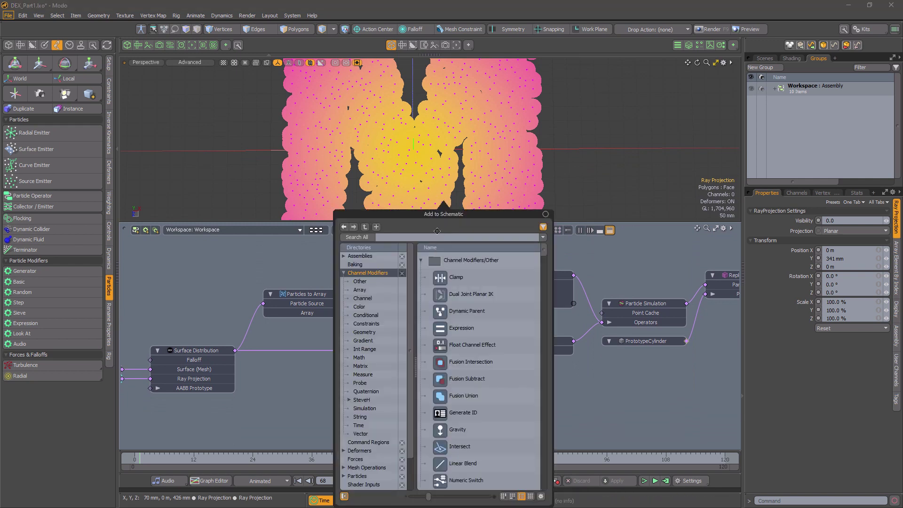
type("gen")
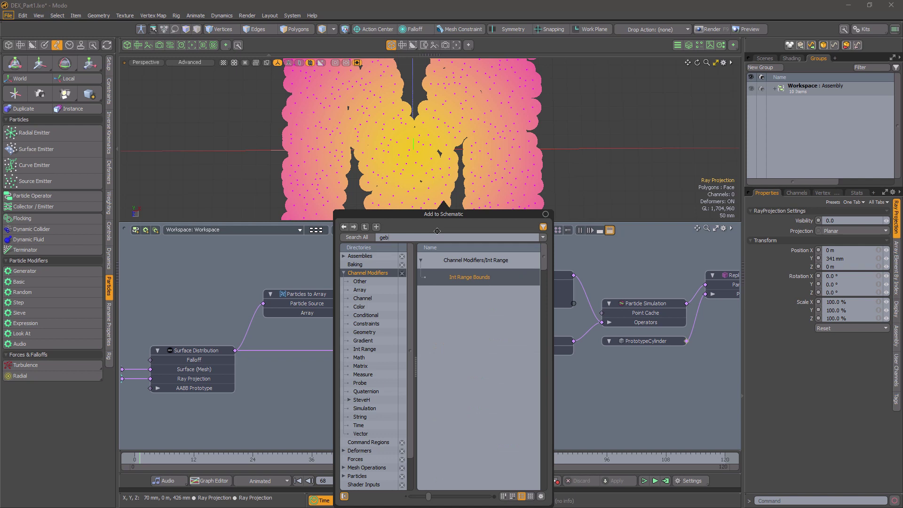
scroll(479, 377, "down", 5)
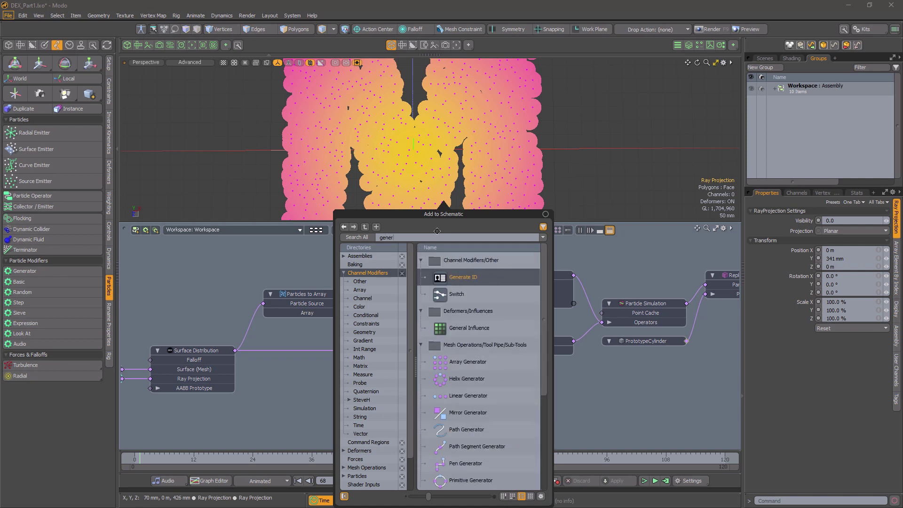
double_click(462, 481)
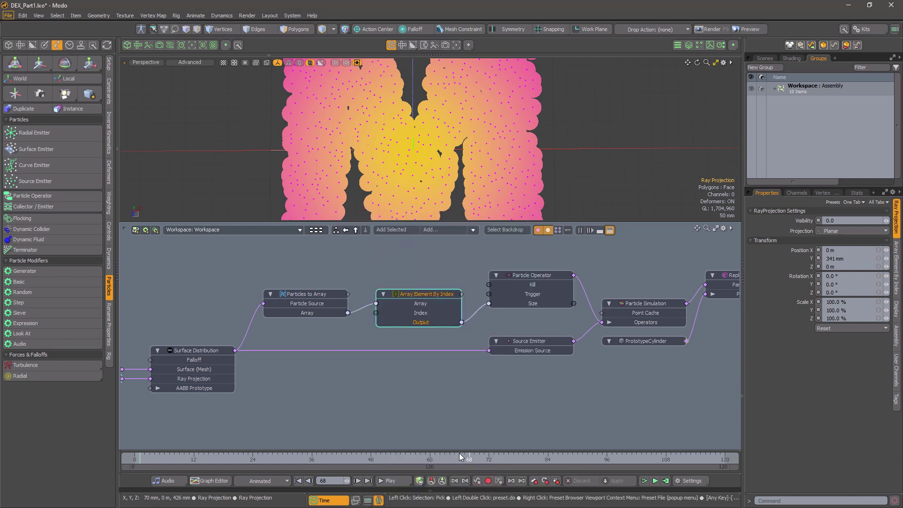
left_click_drag(464, 341, 366, 394)
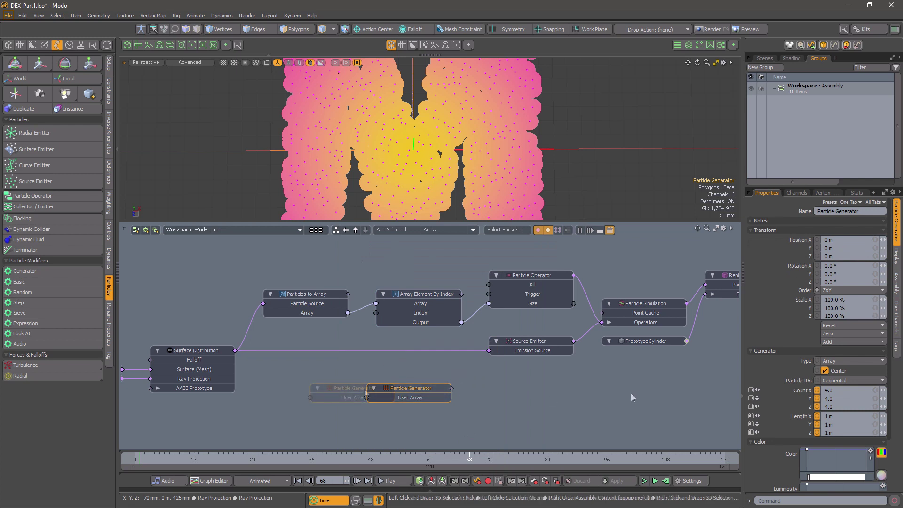
Set the Particle Generator's type to Linear with Y and Z lengths of 0 m, and link it to the Source Emitter's Emission Source
left_click(835, 362)
left_click(835, 382)
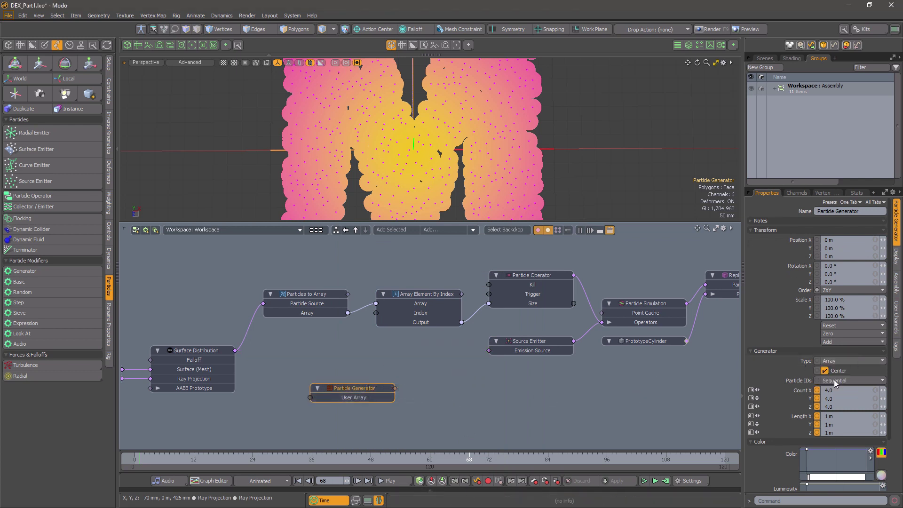
left_click(839, 416)
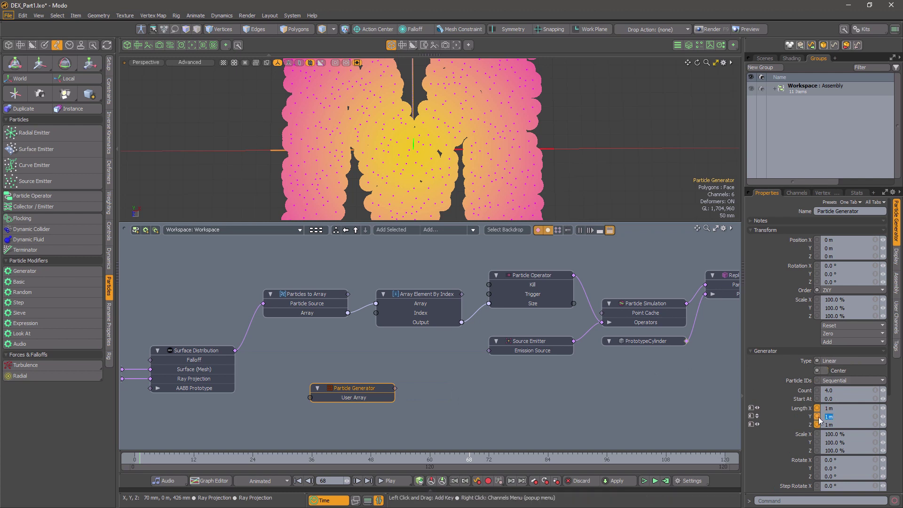
type("0")
left_click(846, 425)
type("0")
key("Tab")
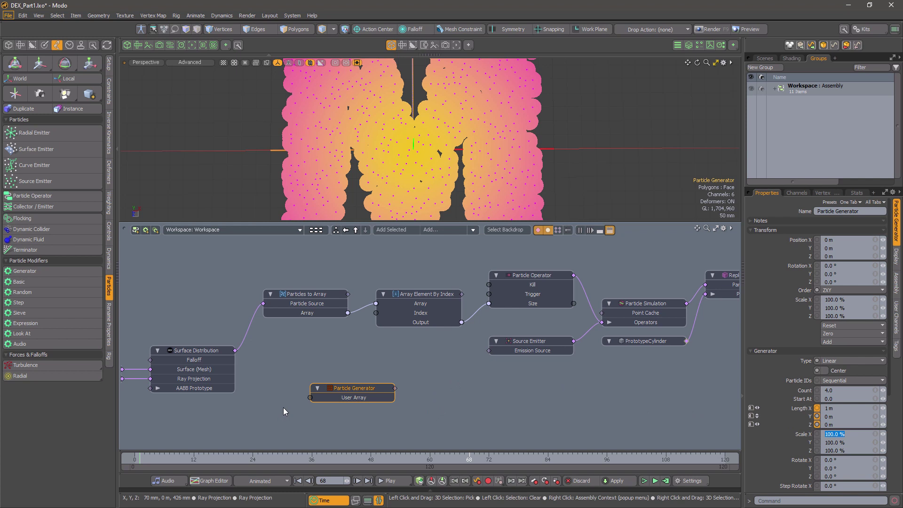
left_click_drag(395, 388, 415, 394)
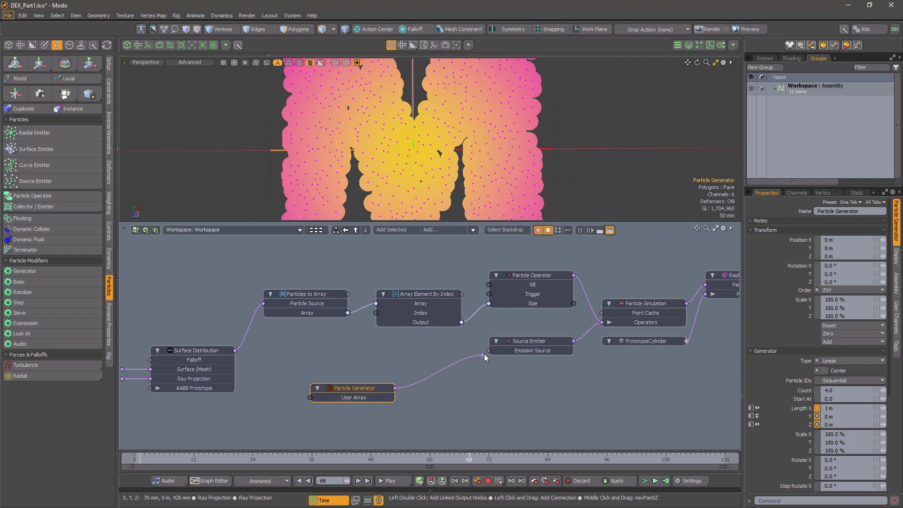
left_click_drag(359, 396, 368, 396)
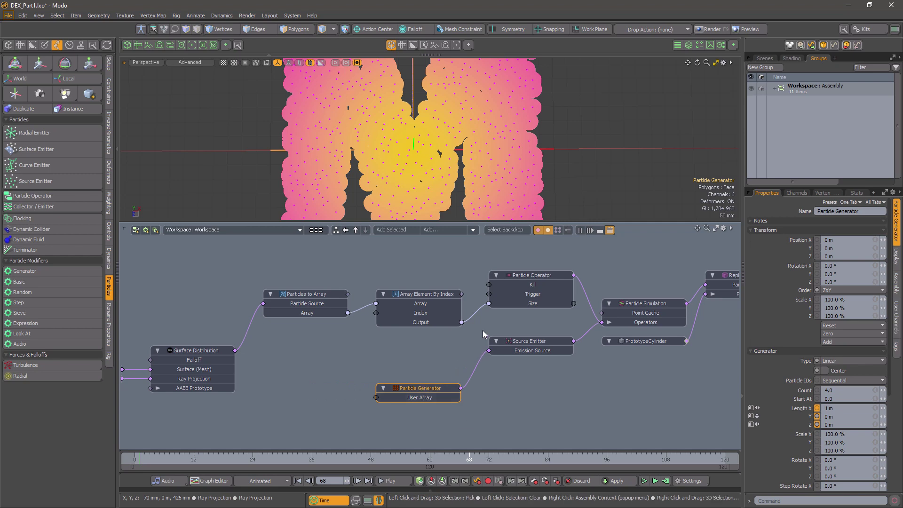
Add the Position (Read Only) particle feature to the Particle Operator that controls Size
middle_click_drag(483, 334, 440, 352)
left_click(487, 295)
right_click(488, 294)
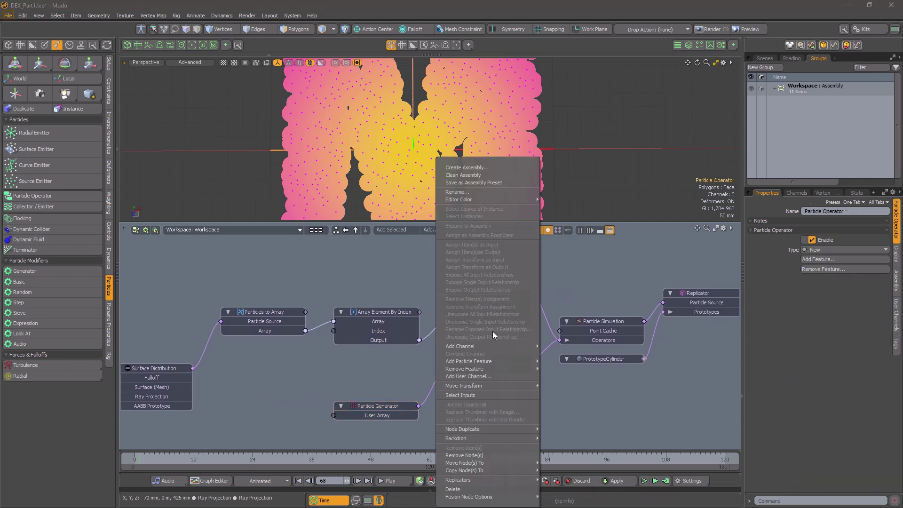
mouse_move(490, 360)
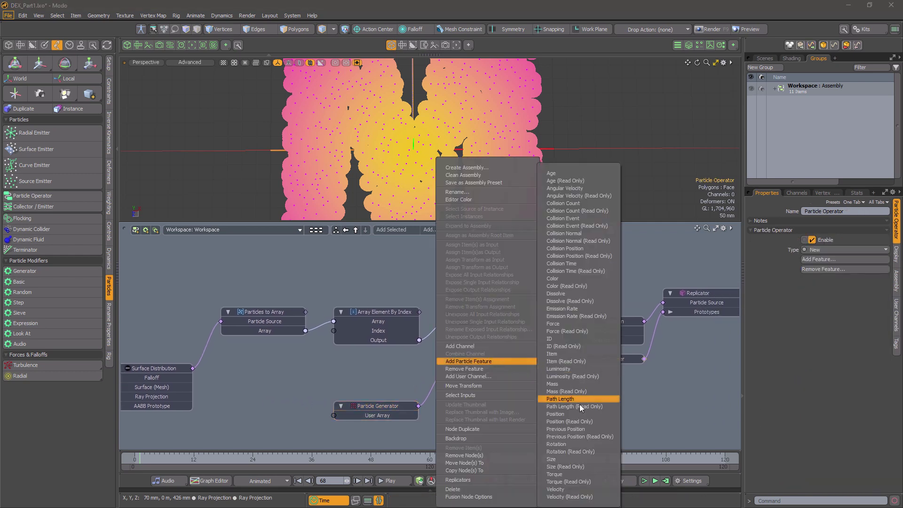
left_click(575, 422)
right_click(496, 332)
left_click(497, 369)
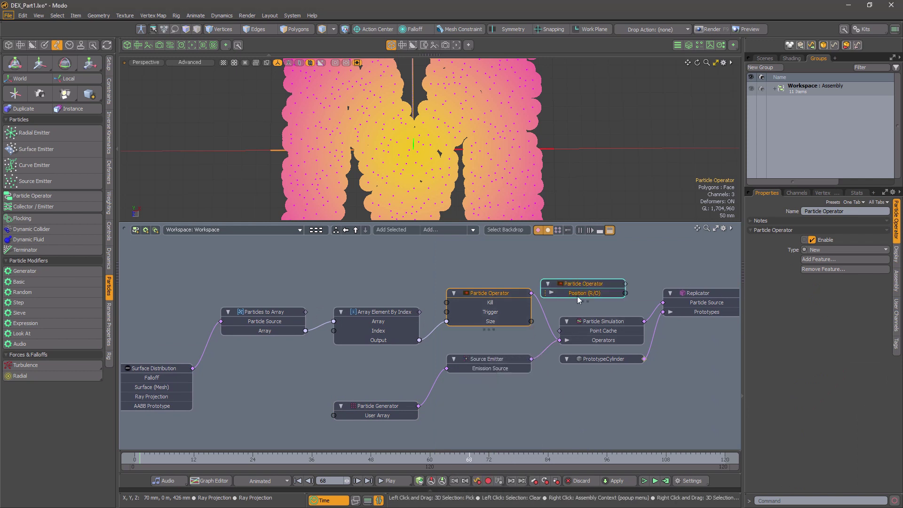
Place the Position (R/O) operator node beneath Particles to Array and link its X channel to the Index of Array Element By Index
key("Escape")
left_click_drag(578, 297, 259, 359)
left_click_drag(263, 314, 264, 295)
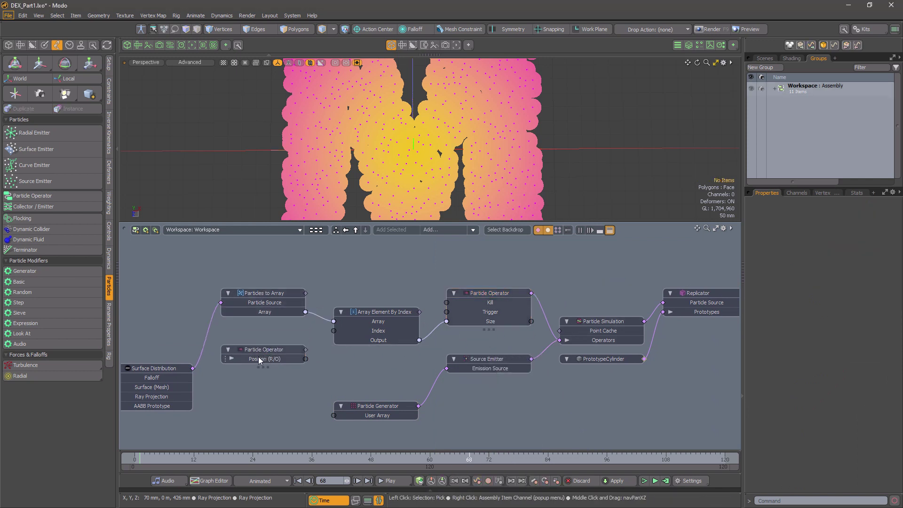
left_click(232, 358)
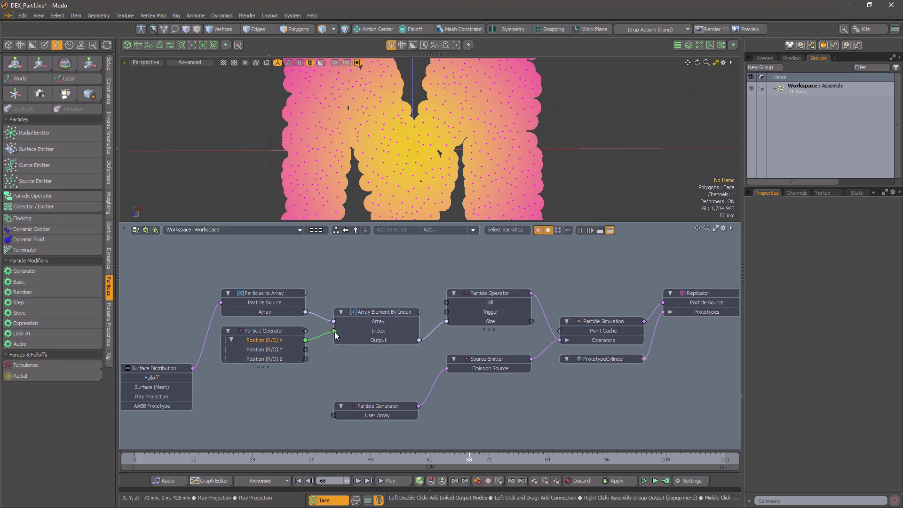
left_click_drag(336, 335, 334, 330)
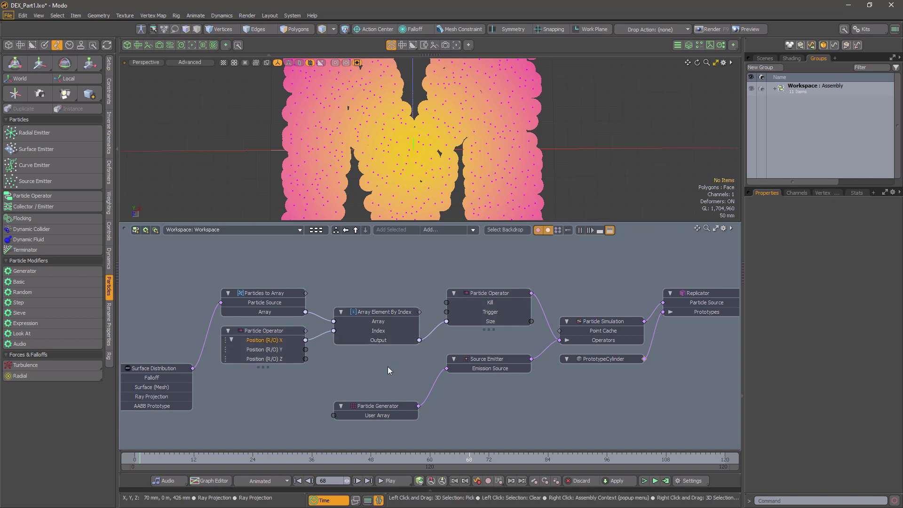
Expose the Particle Generator's Count channel in the schematic and add an Array Count modifier beside it
left_click(371, 409)
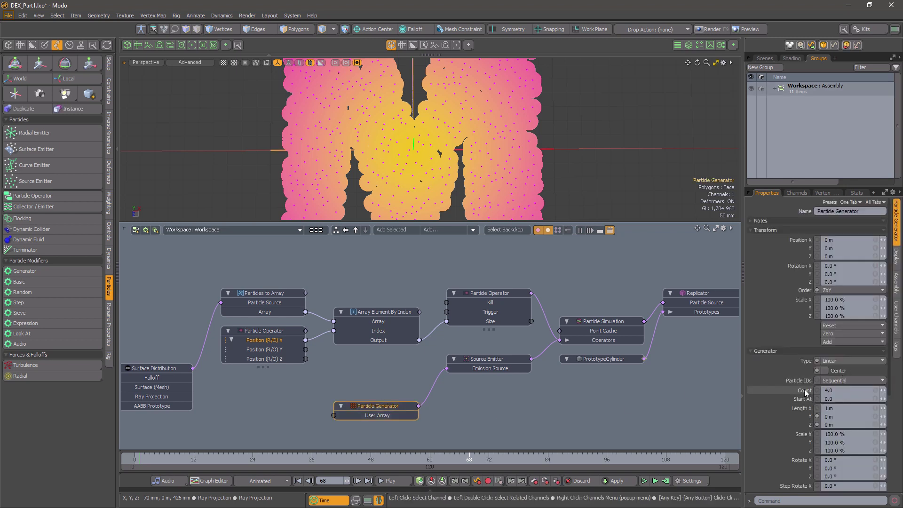
left_click_drag(699, 404, 408, 426)
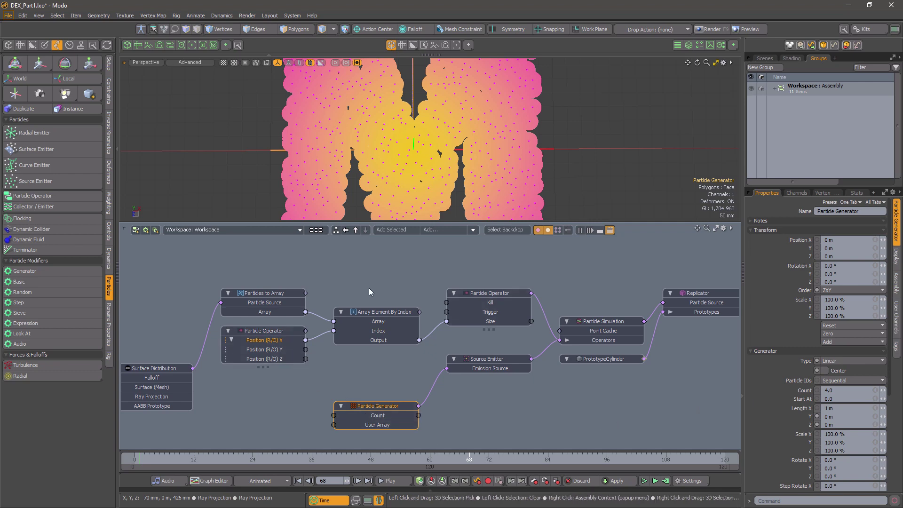
left_click(442, 231)
type("array c")
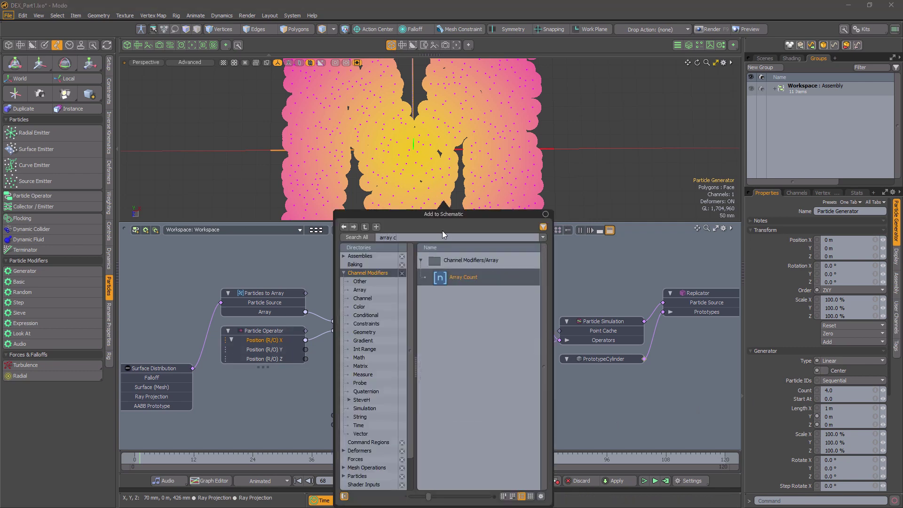
double_click(462, 280)
left_click(258, 429)
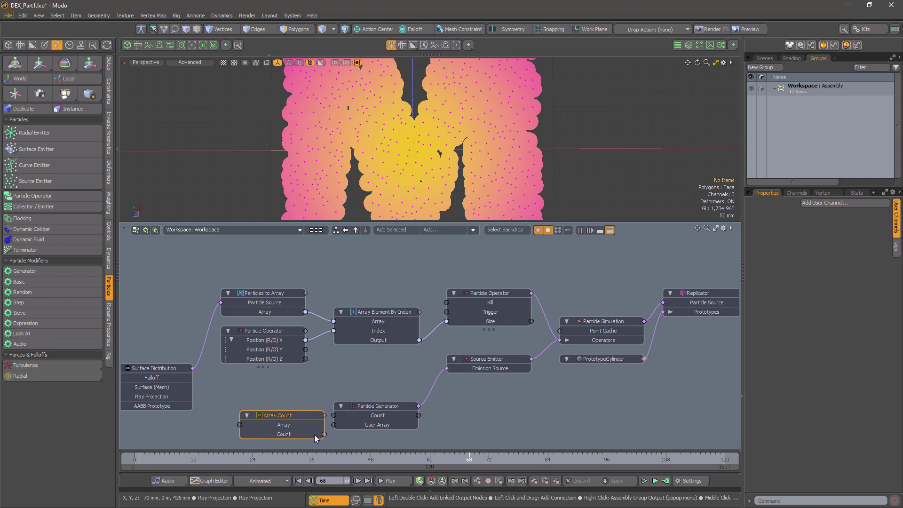
Link the Particles to Array output to Array Count and its Count to the Particle Generator's Count, tidying both nodes
left_click_drag(335, 420, 333, 416)
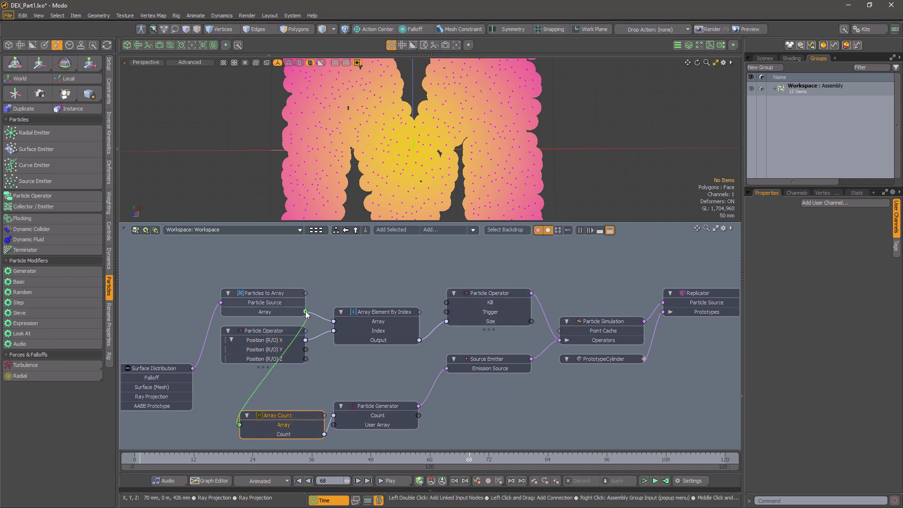
left_click_drag(306, 314, 306, 312)
left_click_drag(356, 413, 385, 394)
left_click_drag(287, 424, 306, 404)
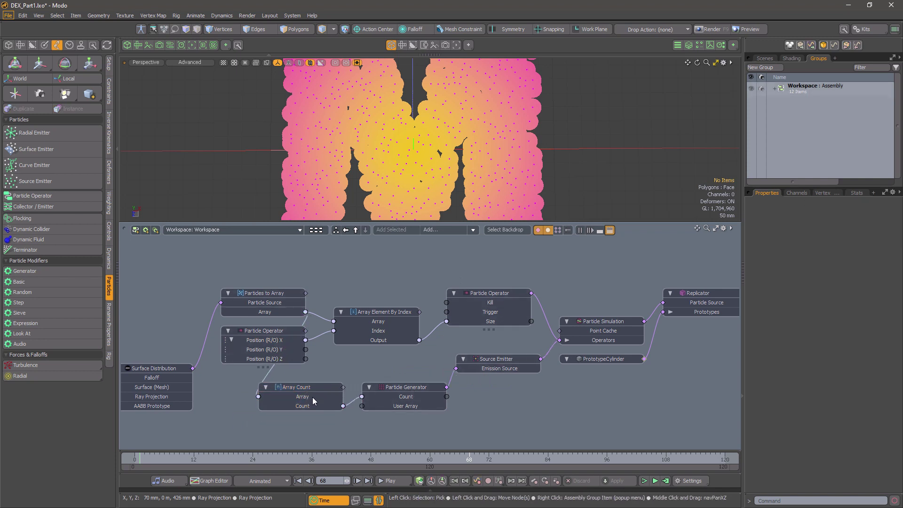
Recompute the particle simulation and inspect the line of generated particles along the X axis
left_click(666, 481)
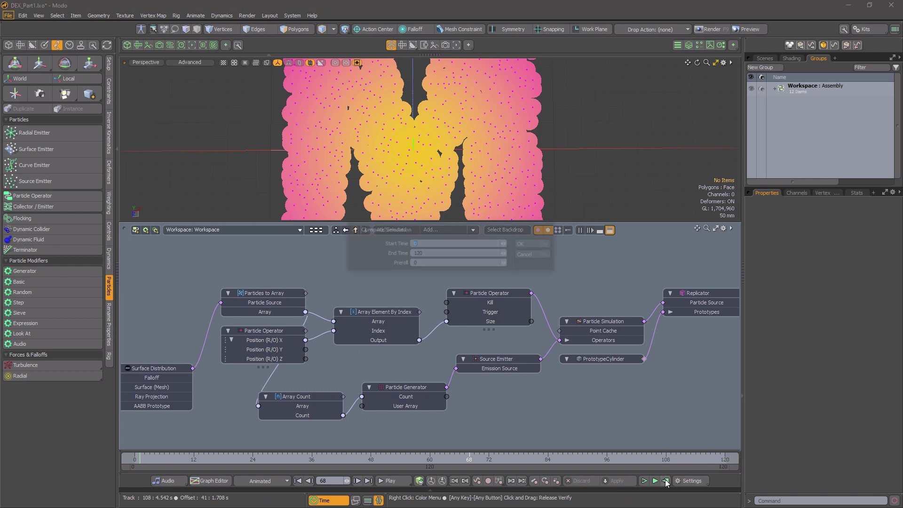
scroll(495, 152, "down", 10)
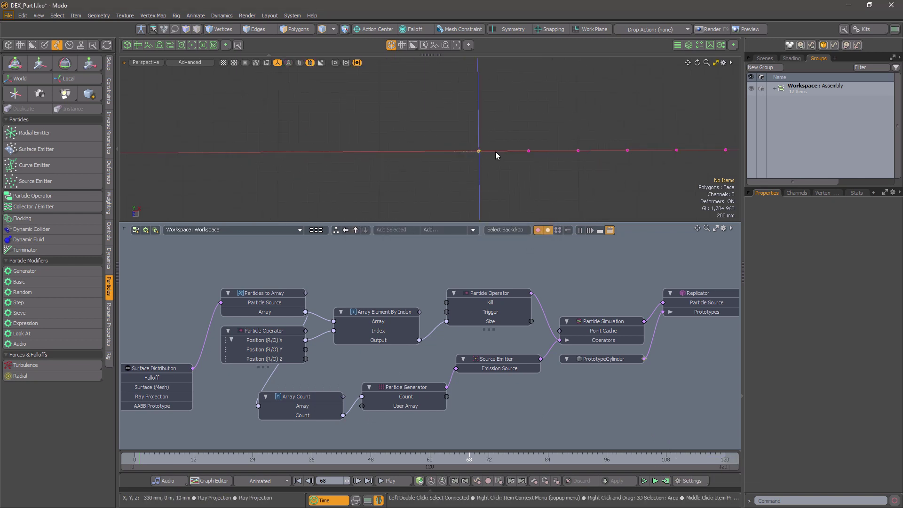
left_click_drag(612, 174, 354, 181, "alt+shift")
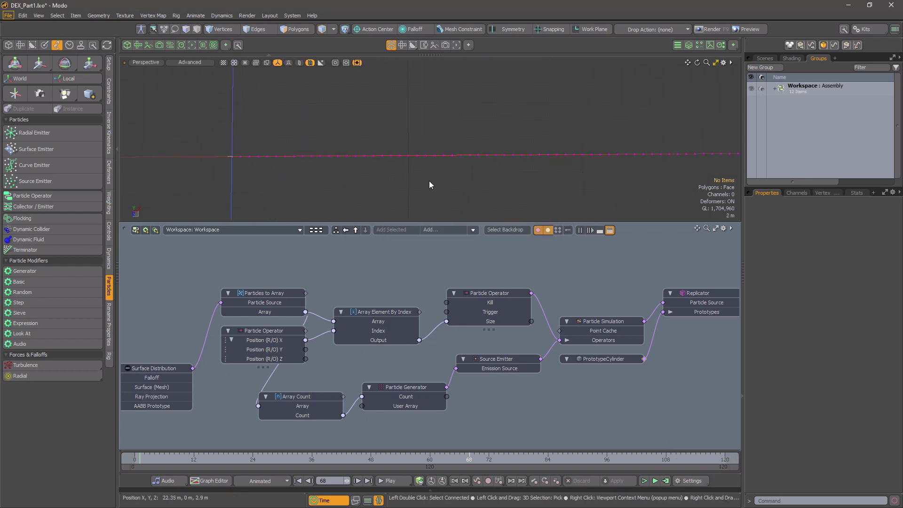
Raise the Replicator's Base Scale to 900 % to inspect the replica sizes along the line, and return it to 100 %
left_click(698, 293)
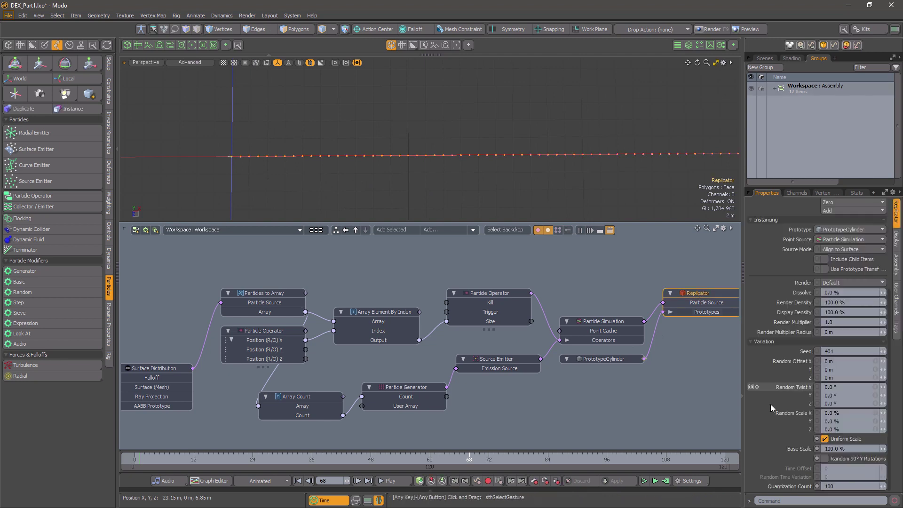
left_click(853, 448)
type("900")
key("Tab")
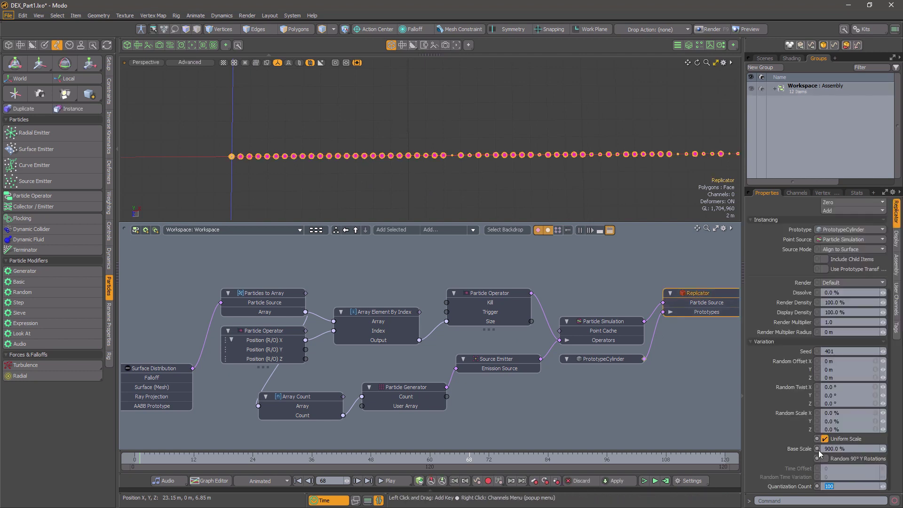
scroll(578, 180, "up", 4)
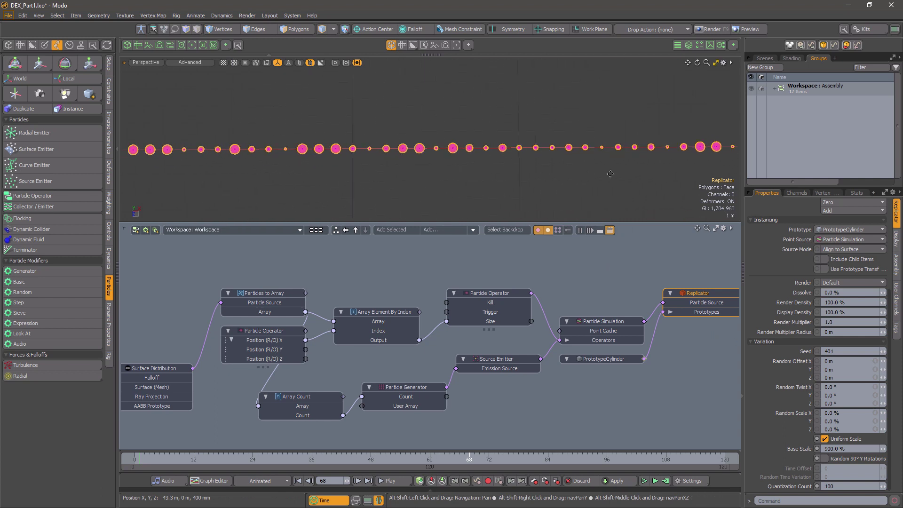
left_click_drag(608, 166, 442, 170, "alt+shift")
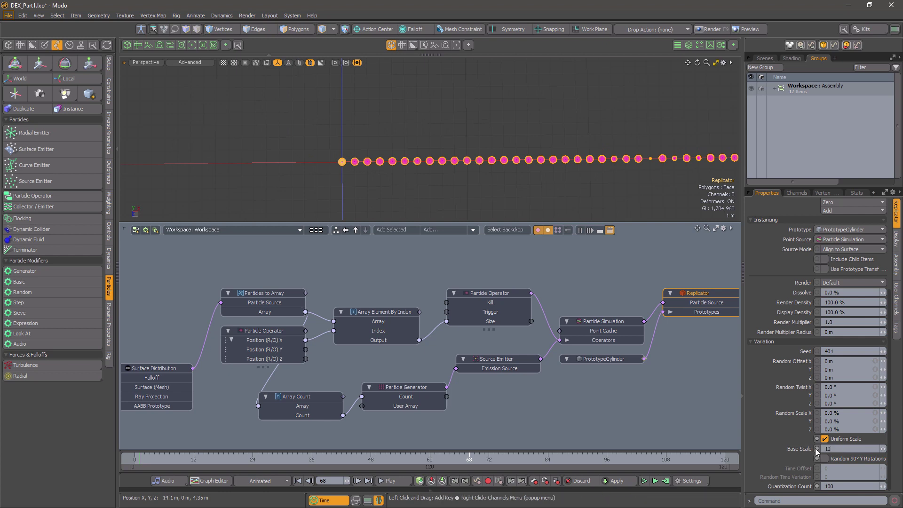
type("0")
key("Tab")
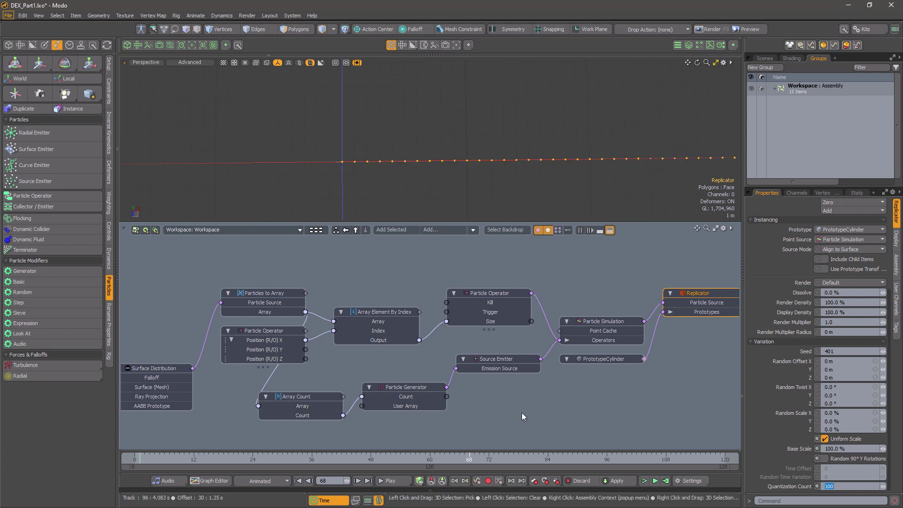
Add a second Particle Operator, place it above the existing one and give it a Position particle feature
left_click(45, 198)
left_click_drag(514, 298, 510, 249)
right_click(510, 248)
mouse_move(490, 361)
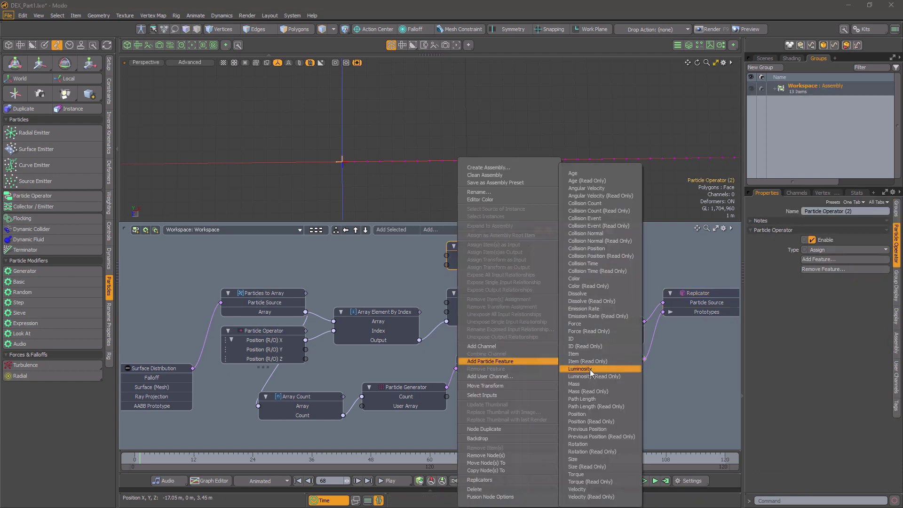
left_click(596, 415)
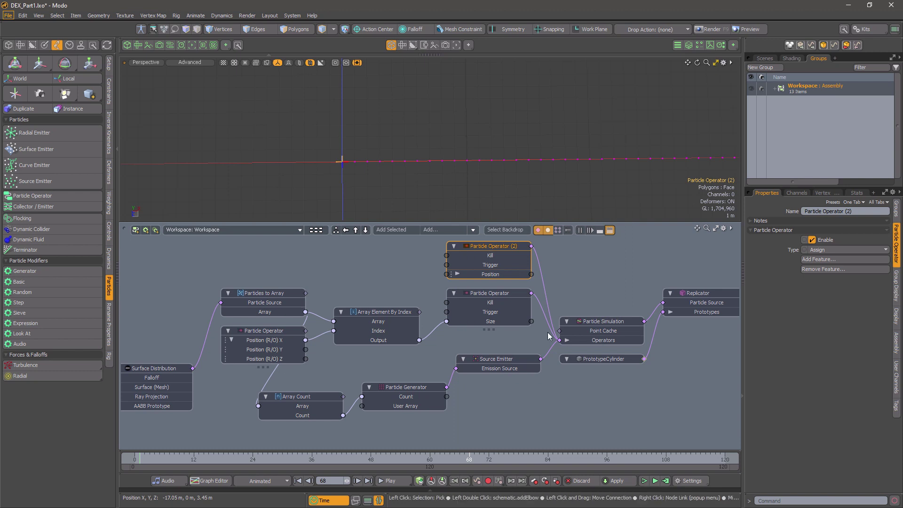
Add a Position (Read Only) feature to the second Particle Operator, split it into its own node and place it above Particles to Array
right_click(497, 256)
mouse_move(526, 361)
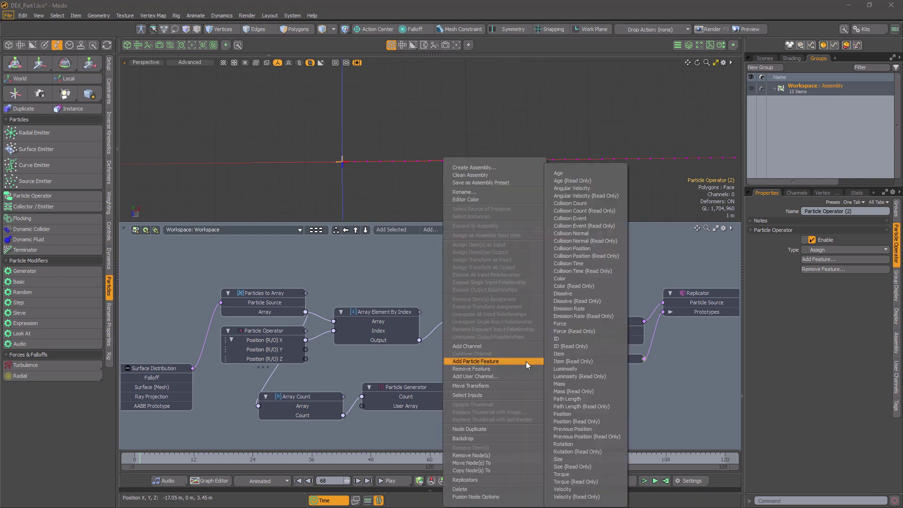
left_click(585, 422)
right_click(501, 284)
left_click(509, 318)
left_click_drag(566, 251, 270, 264)
left_click(334, 355)
middle_click_drag(334, 354, 407, 397)
left_click_drag(351, 300, 341, 300)
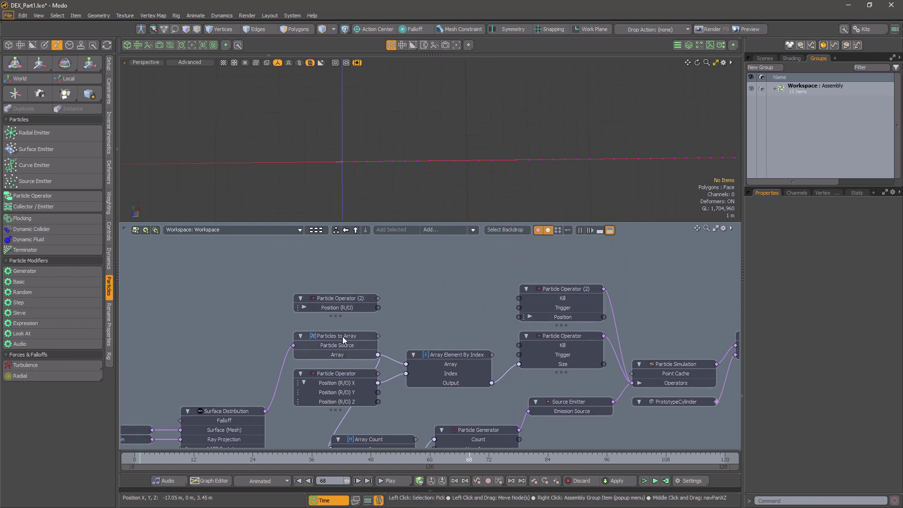
Duplicate the Particles to Array node, place the copy above the read-only position node and set its Feature to Position
right_click(342, 337)
mouse_move(357, 428)
left_click(408, 435)
left_click_drag(347, 340, 354, 270)
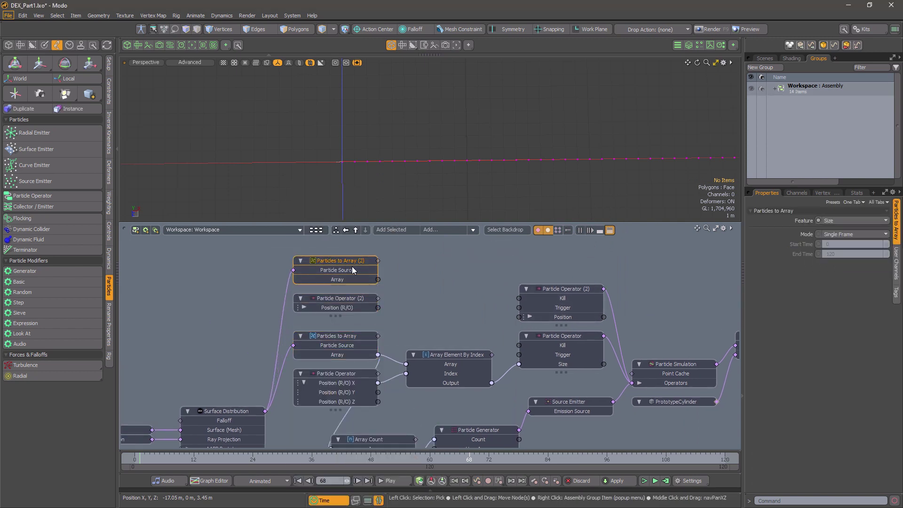
left_click(852, 222)
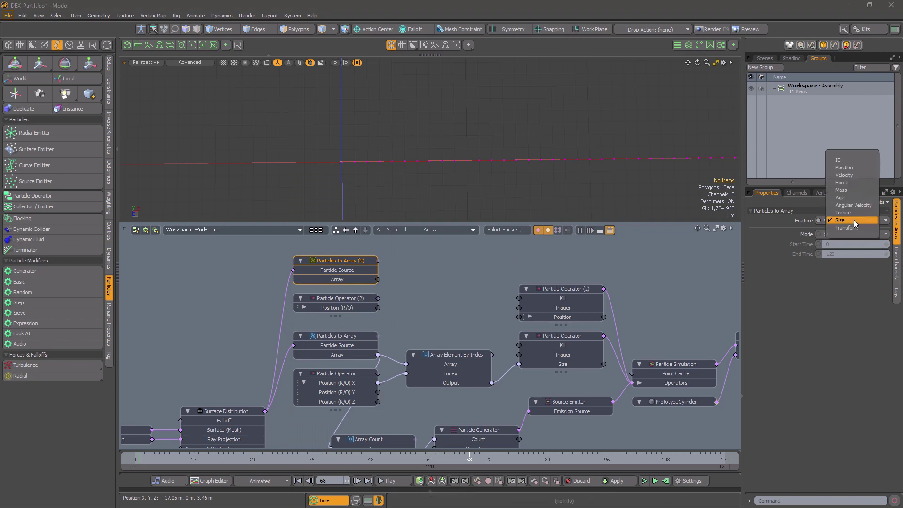
left_click(851, 168)
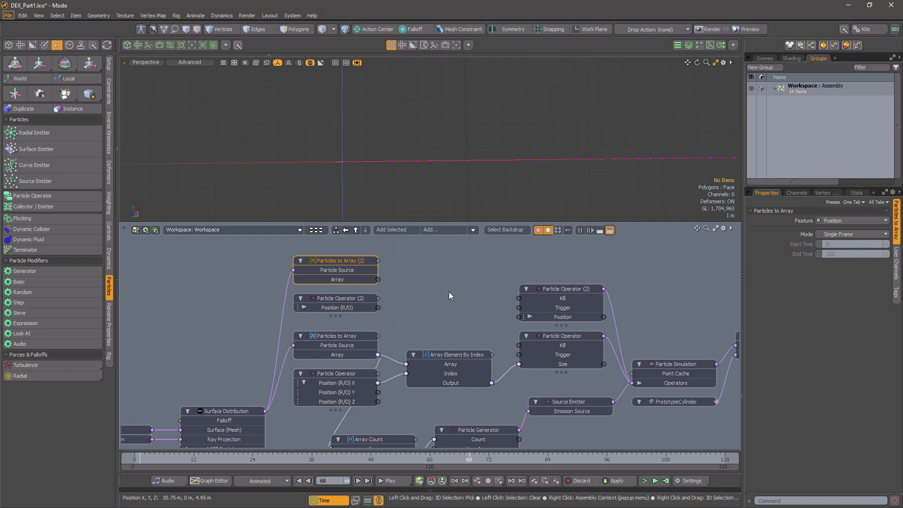
Duplicate the Array Element By Index node, place the copy beside Particles to Array (2) and feed that node's Array into it
left_click(449, 359)
right_click(444, 358)
mouse_move(445, 361)
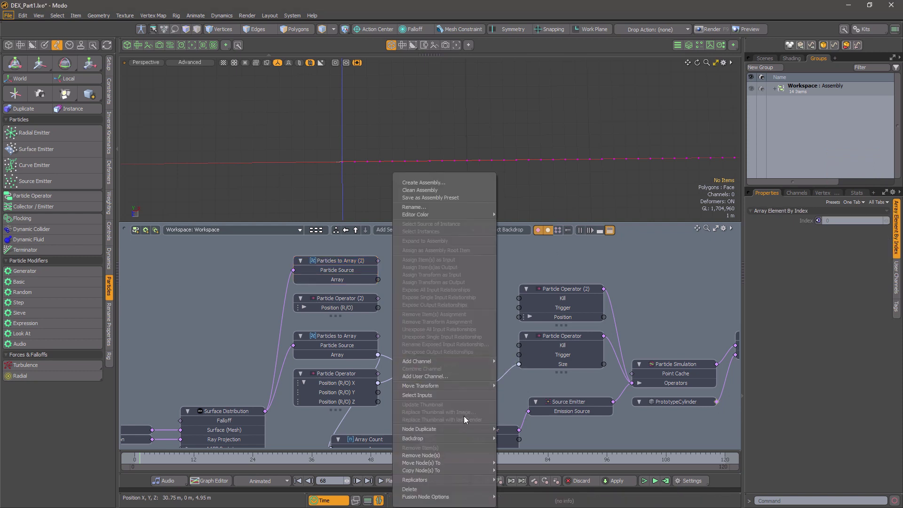
mouse_move(447, 429)
left_click(525, 444)
left_click_drag(473, 354, 463, 279)
left_click_drag(397, 272, 397, 271)
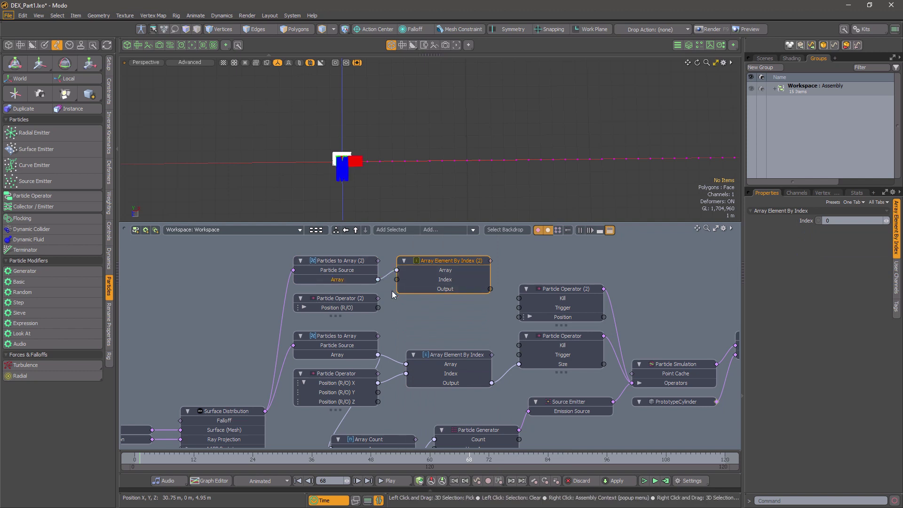
Link the second operator's read-only Position X to the duplicated element node's Index, collapse the position channels and shift the three upper nodes left
left_click(304, 308)
left_click_drag(378, 308, 396, 279)
left_click(304, 308)
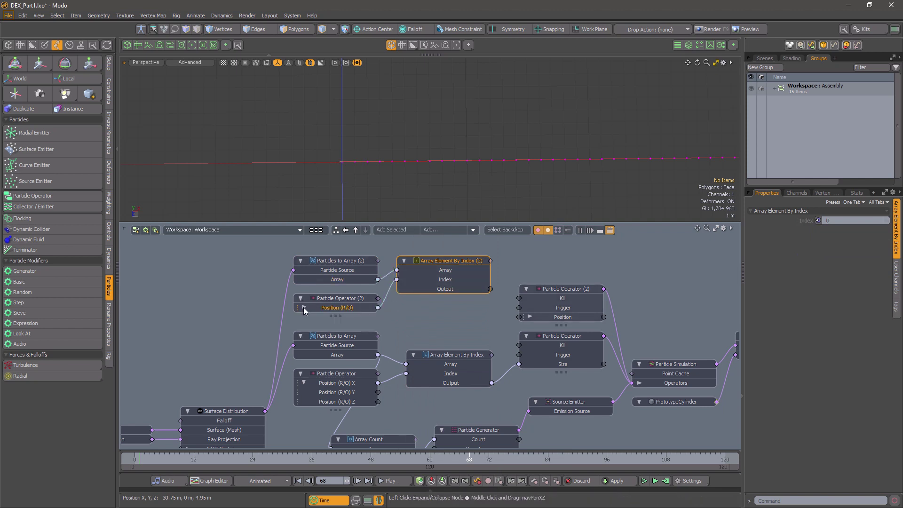
middle_click_drag(425, 317, 329, 325)
left_click_drag(360, 273, 293, 273)
Add a Vector3 to Vector node and route Array Element By Index (2)'s Output through it into the second Particle Operator's Position
left_click(428, 230)
type("vector3")
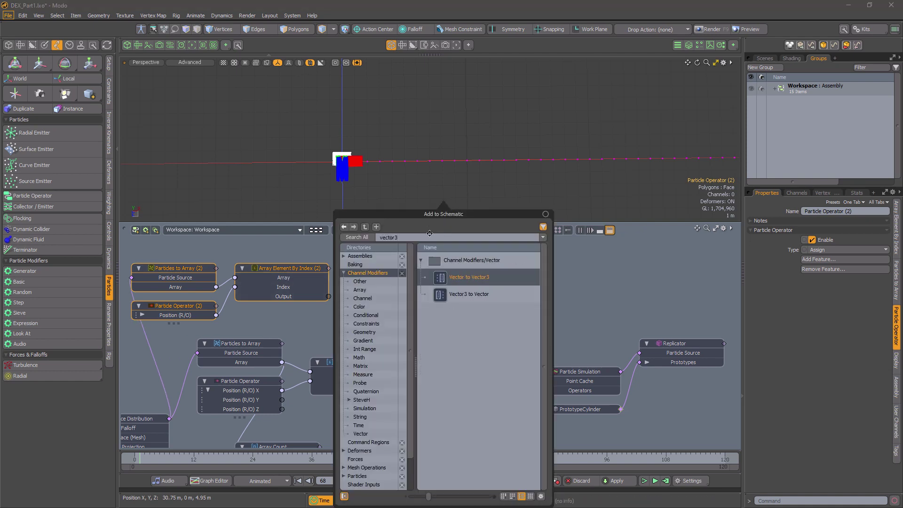
double_click(469, 295)
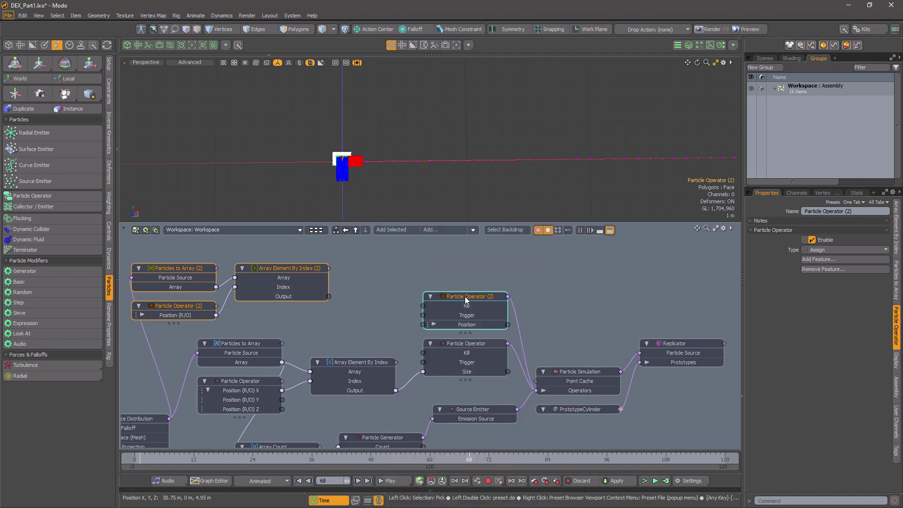
left_click_drag(443, 381, 382, 270)
left_click_drag(300, 269, 290, 268)
left_click_drag(319, 296, 339, 277)
left_click_drag(417, 287, 423, 324)
Change the second Particle Operator's Type to New and recompute the particle simulation
left_click(473, 298)
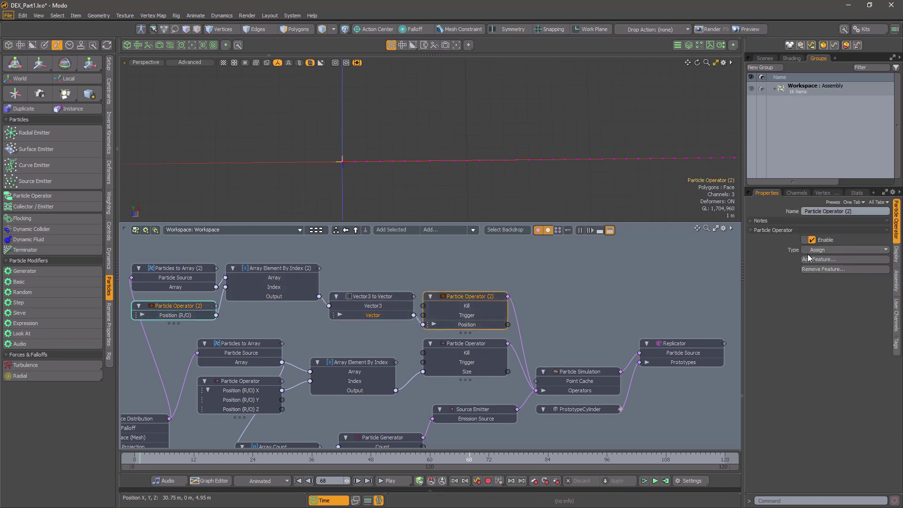
left_click(840, 249)
left_click(837, 266)
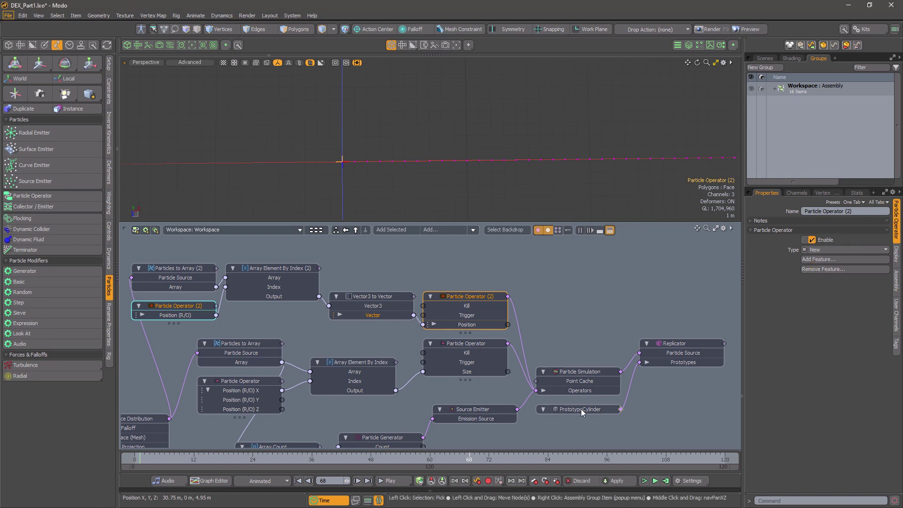
left_click(666, 481)
left_click(529, 244)
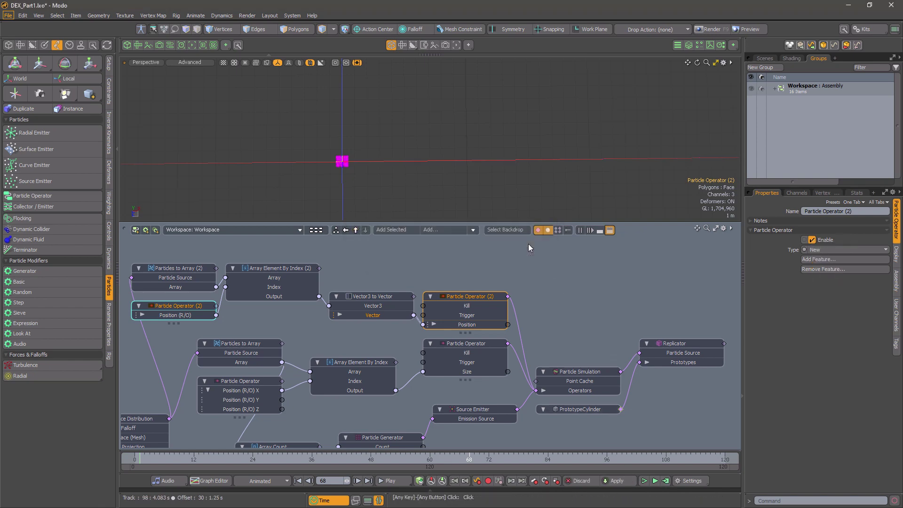
Enlarge the 3D viewport and examine the simulated particles' sizes and positions across the M shape
scroll(342, 164, "up", 6)
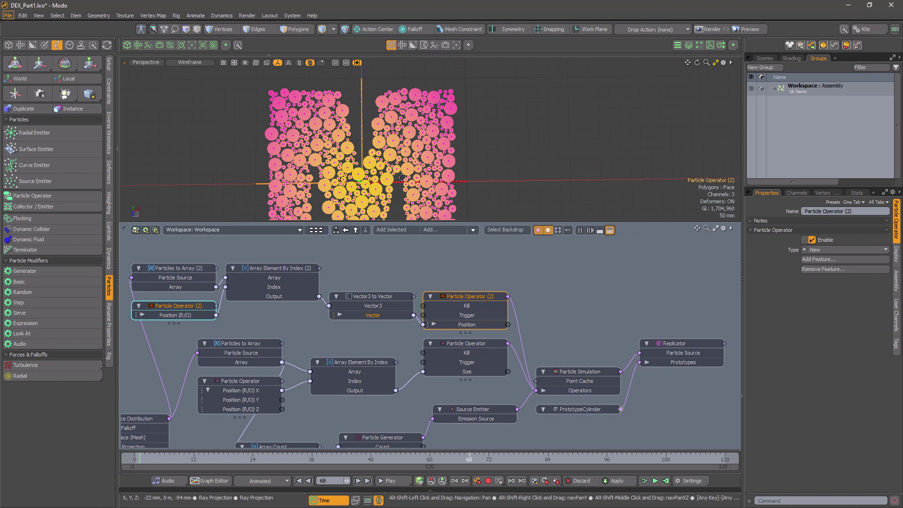
left_click_drag(395, 202, 442, 186, "alt+shift")
scroll(424, 157, "down", 2)
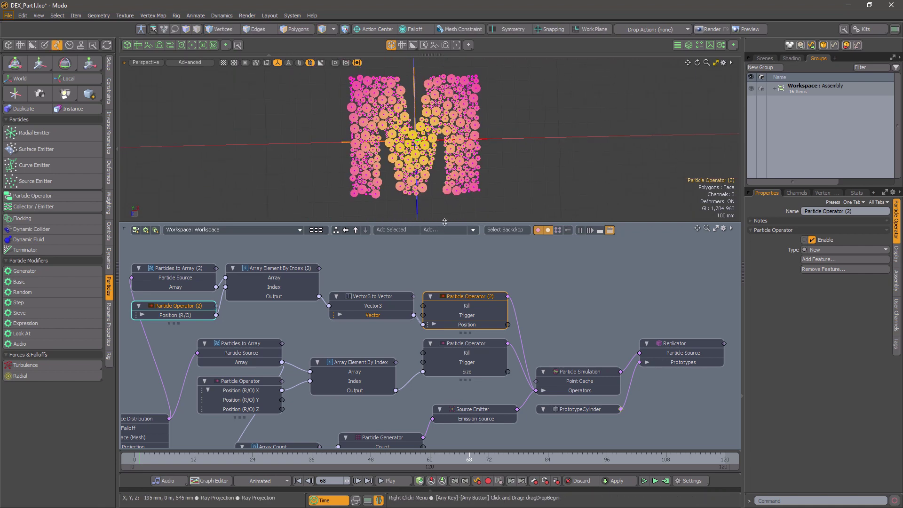
left_click_drag(439, 222, 440, 305)
left_click_drag(449, 282, 465, 247, "alt")
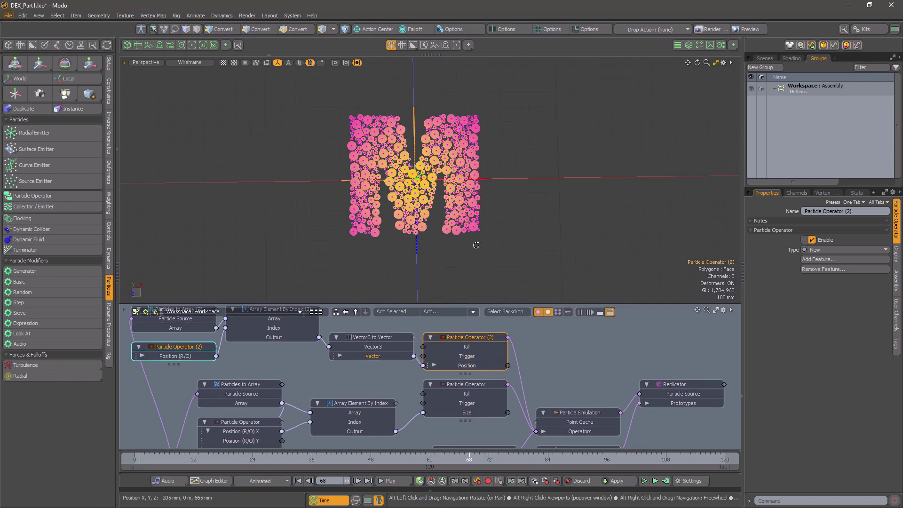
scroll(465, 246, "up", 3)
left_click_drag(481, 175, 476, 184, "alt")
left_click_drag(476, 185, 485, 218, "alt+shift")
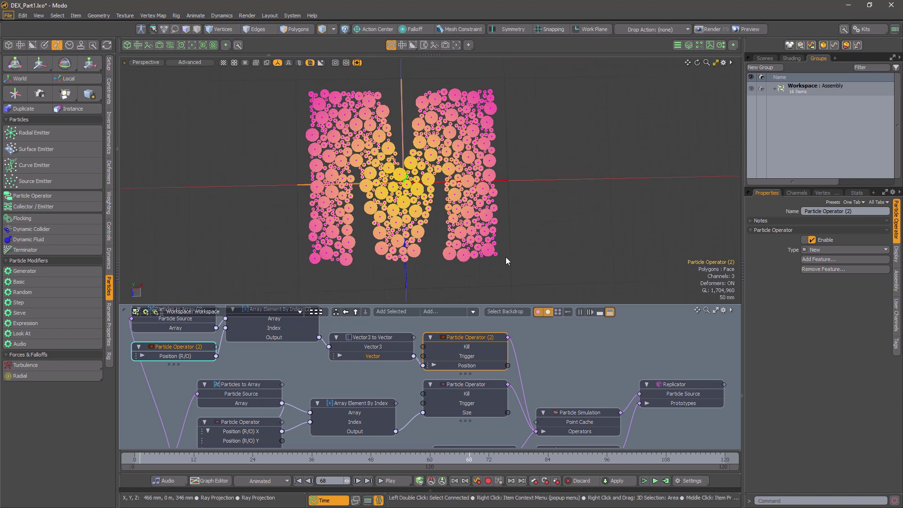
Add a Turbulence force to the schematic, connect it to the Particle Simulation's Operators and place it above the second Particle Operator
left_click_drag(534, 358, 533, 370)
middle_click_drag(532, 370, 537, 377)
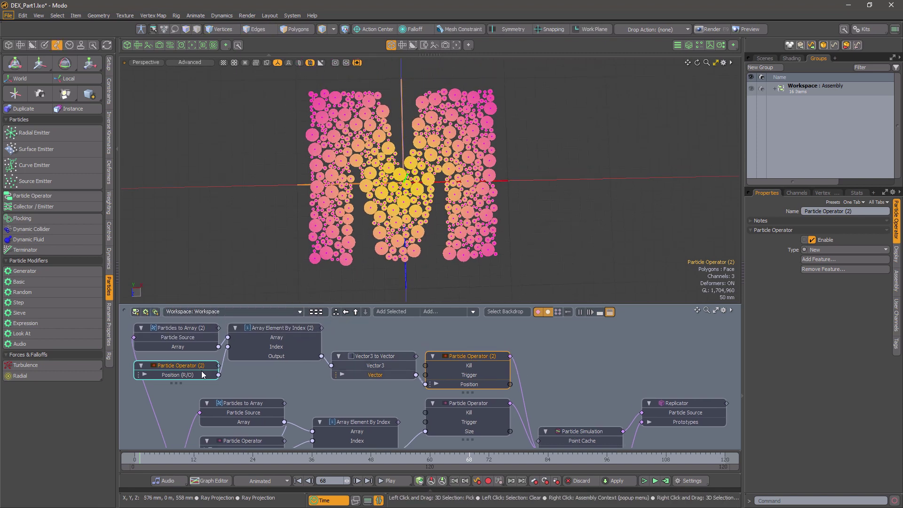
left_click(48, 365)
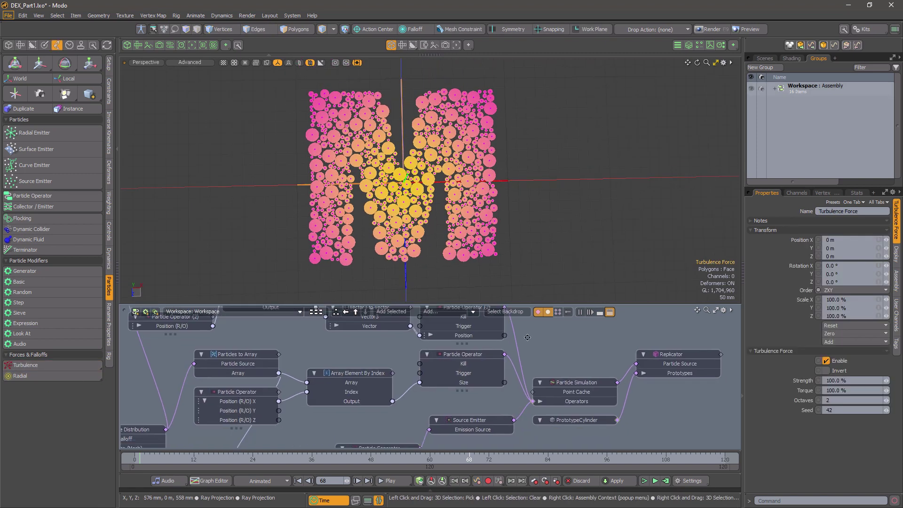
left_click_drag(486, 373, 556, 337)
middle_click_drag(557, 337, 563, 429)
left_click_drag(563, 430, 472, 360)
middle_click_drag(562, 384, 592, 341)
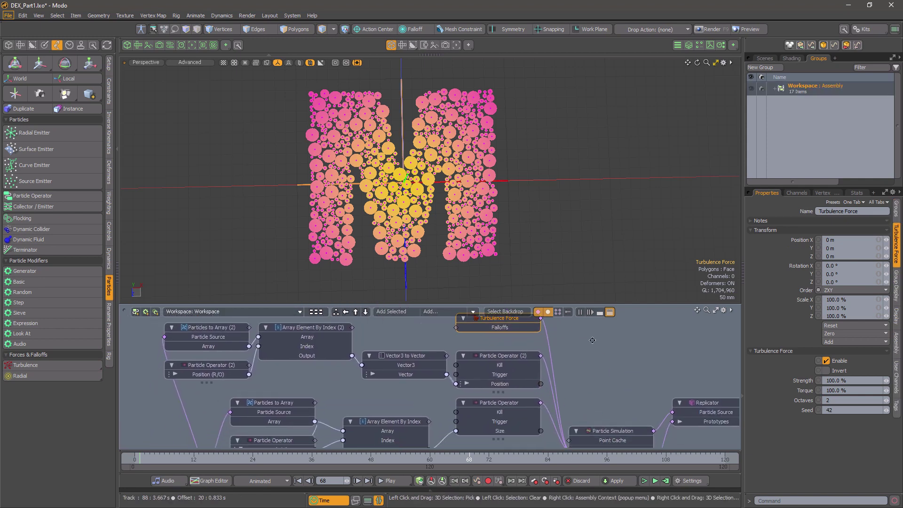
Recompute the simulation for frames 0 to 120 and scrub the timeline to review the turbulence's effect on the particles
left_click(656, 481)
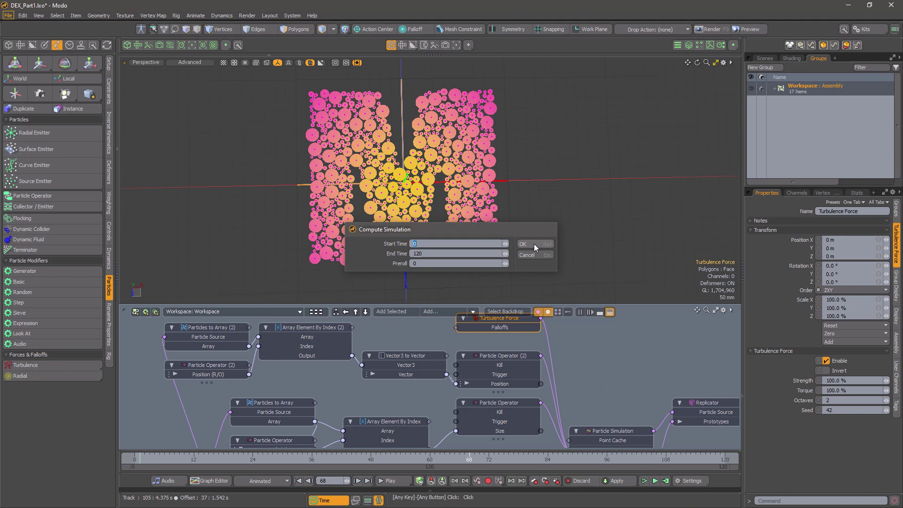
left_click(534, 244)
mouse_move(208, 459)
left_mouse_down()
mouse_move(136, 459)
mouse_move(489, 459)
left_mouse_up()
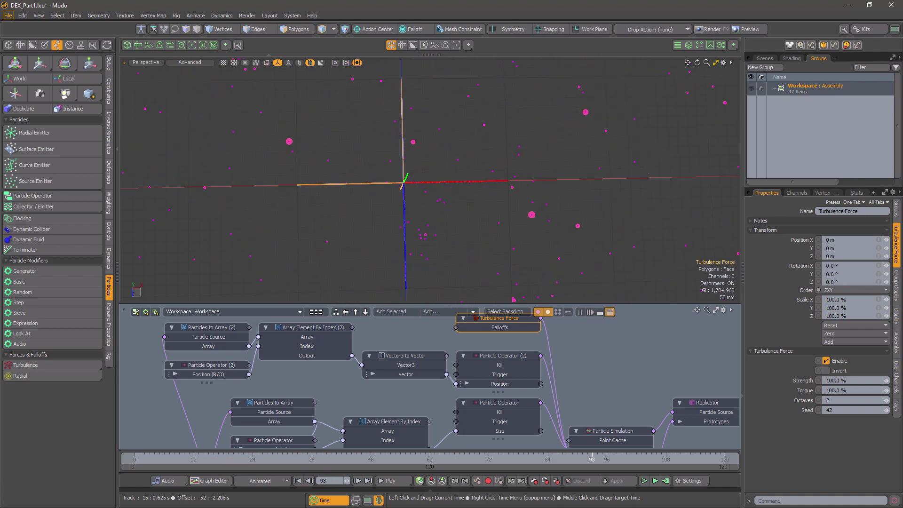